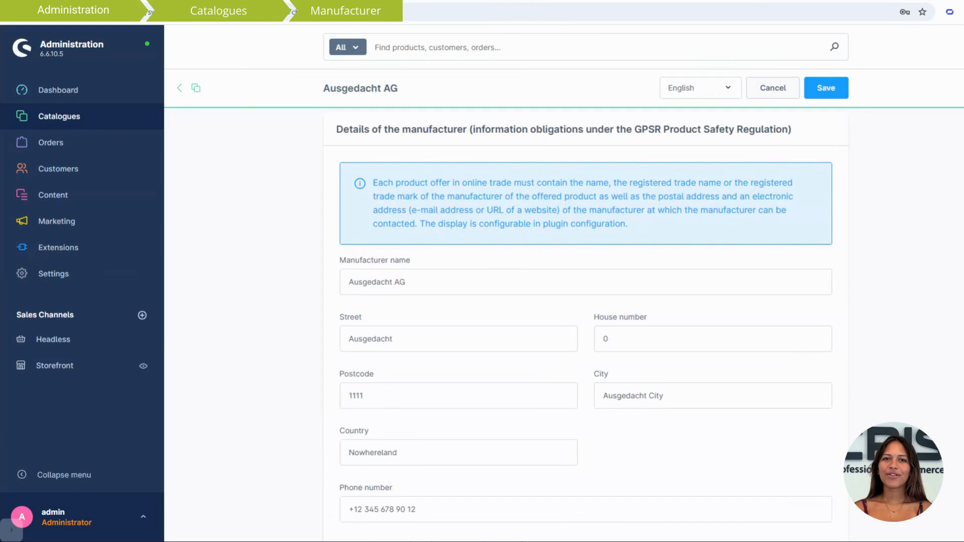
Save the Ausgedacht AG manufacturer's GPSR details and view the manufacturer information on the Shoe manufacturer product page in the storefront
scroll(292, 177, down, 10)
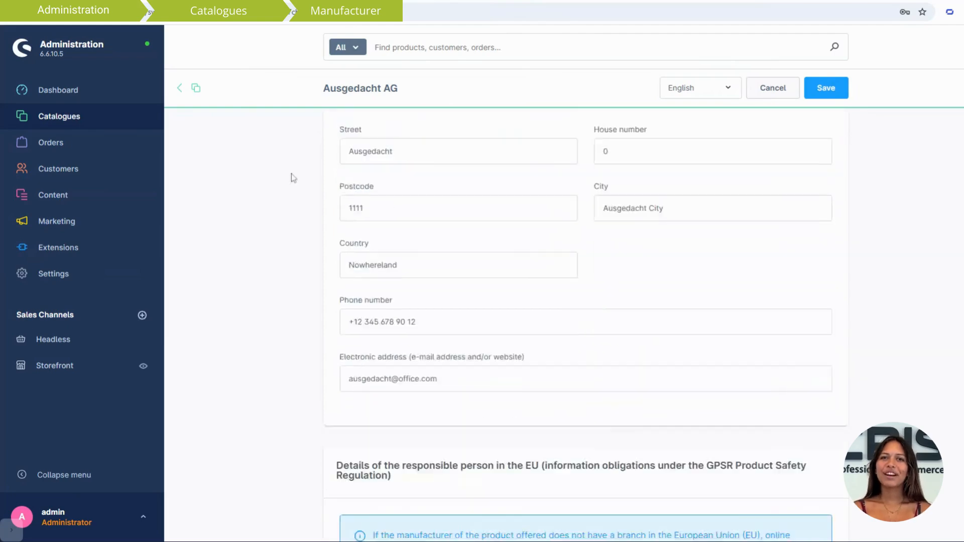
scroll(294, 178, down, 1)
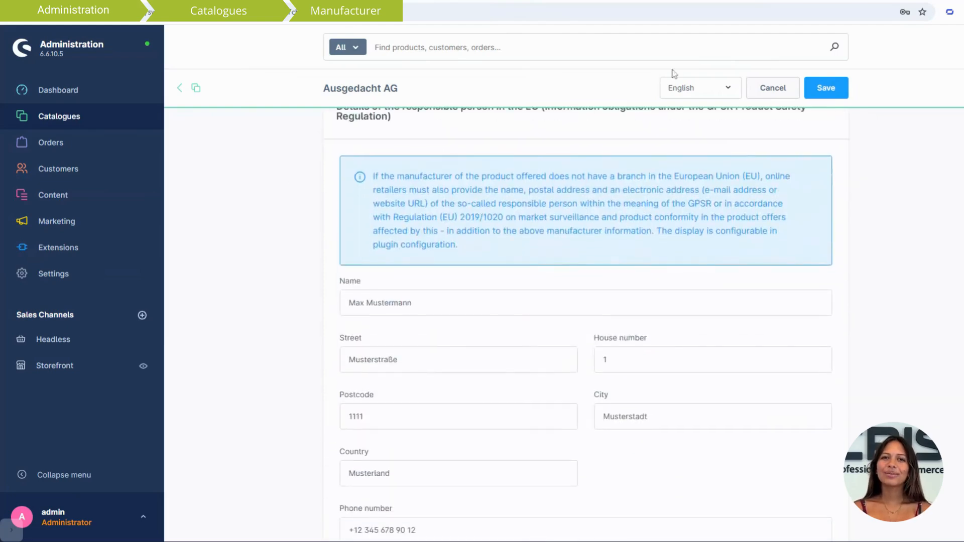
click(807, 86)
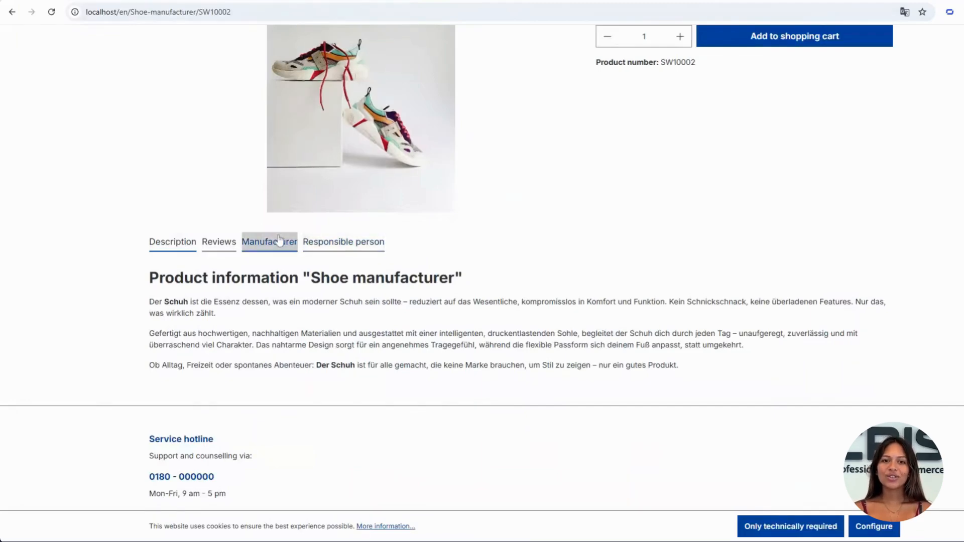
click(277, 240)
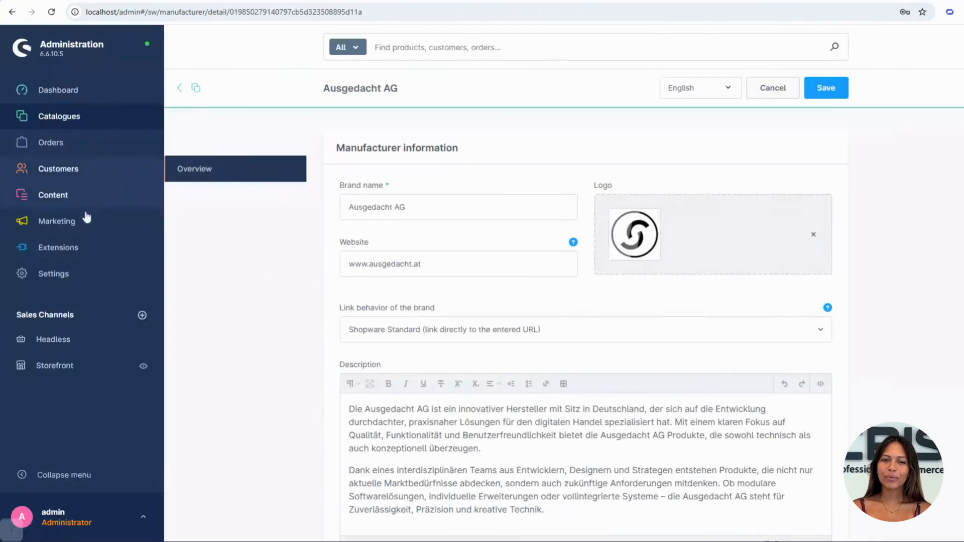
Open the configuration of the GPSR Product Safety Regulation Pro extension and review its GPSR snippets
mouse_move(86, 249)
click(218, 276)
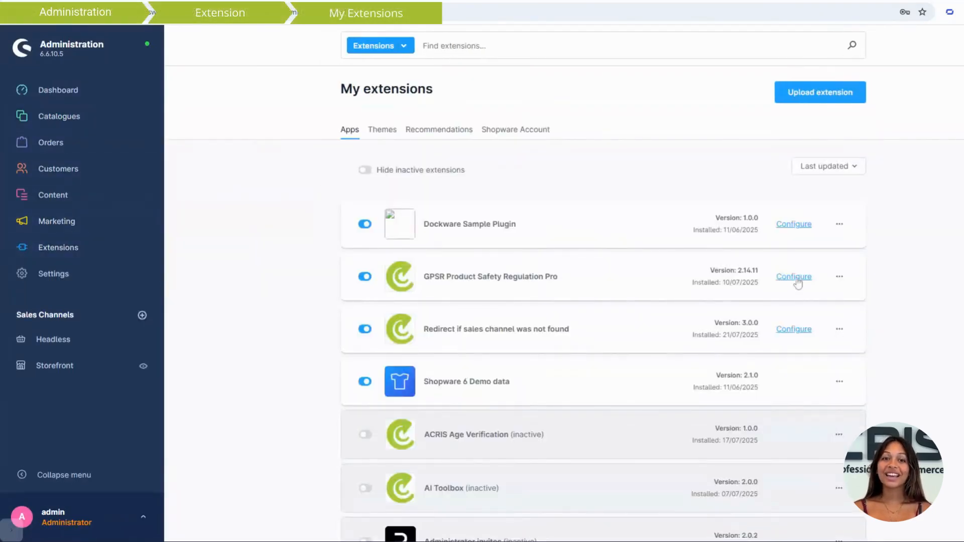
click(796, 278)
scroll(799, 293, down, 3)
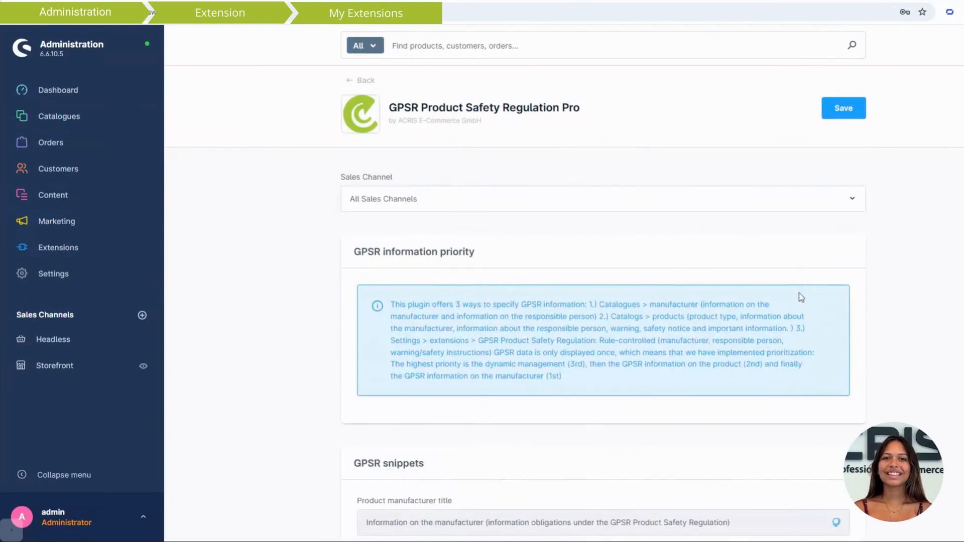
scroll(799, 294, down, 2)
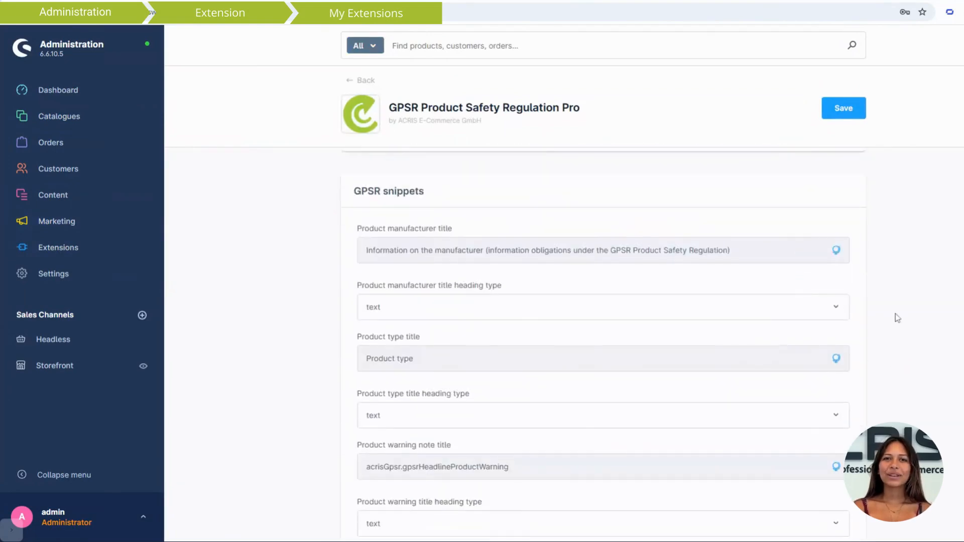
scroll(897, 315, down, 1)
scroll(897, 314, down, 1)
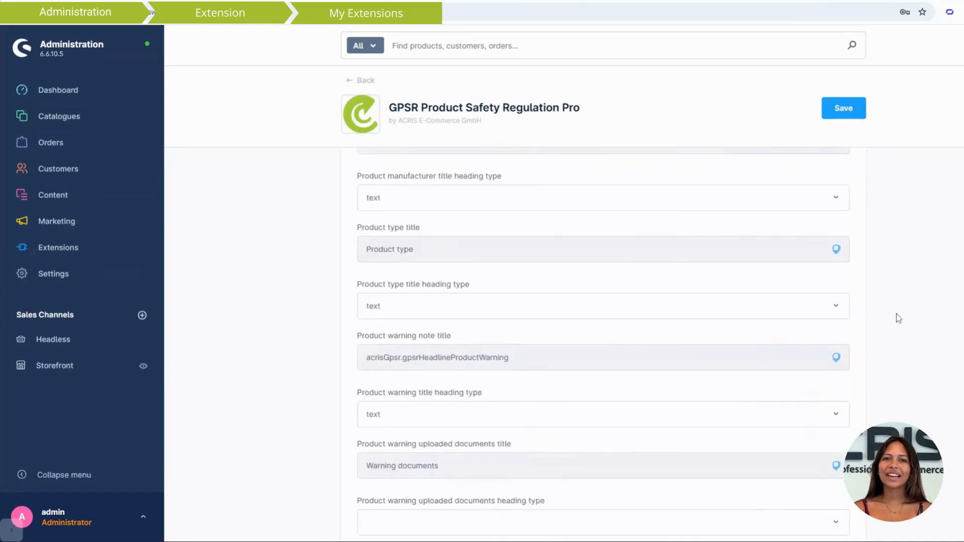
scroll(873, 319, up, 1)
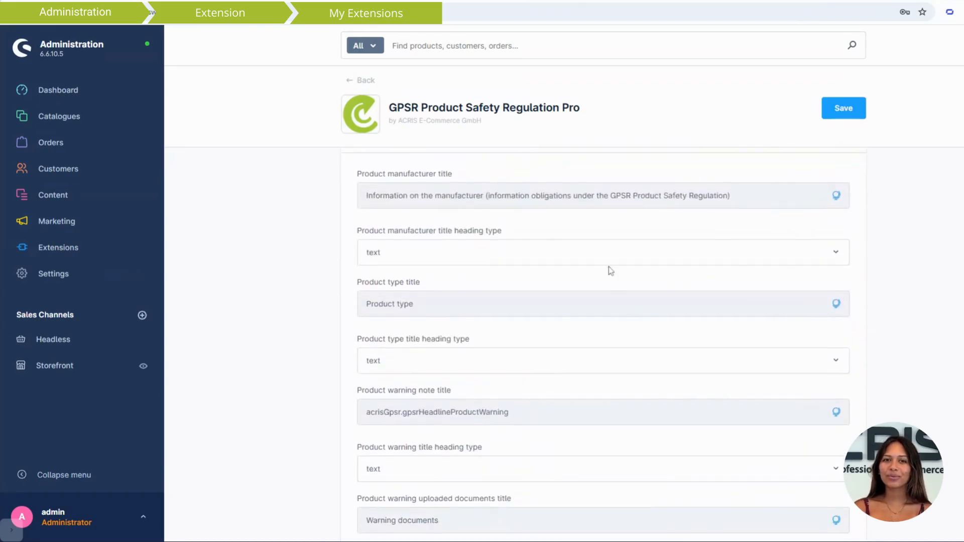
Save the product type title snippet and the extension configuration, and check the manufacturer information on the storefront product page
click(836, 304)
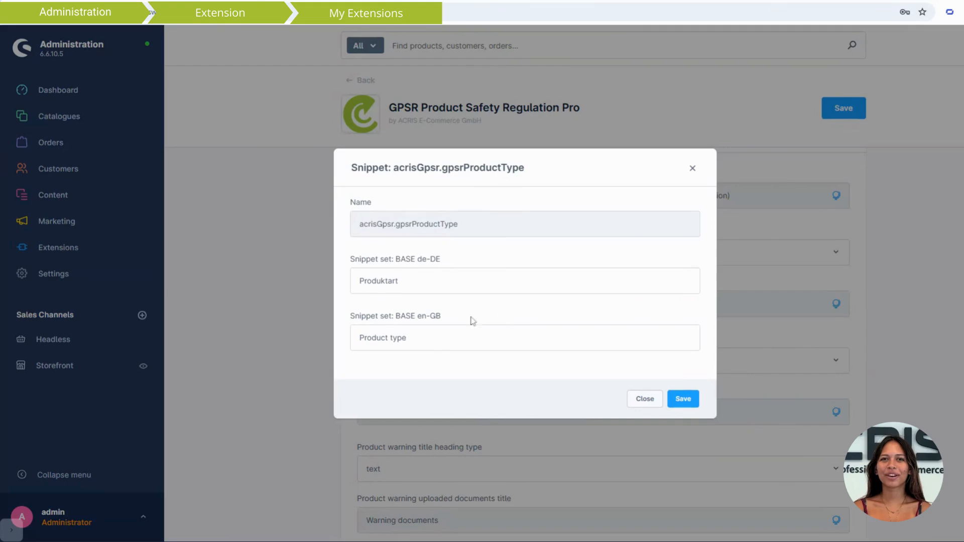
click(683, 399)
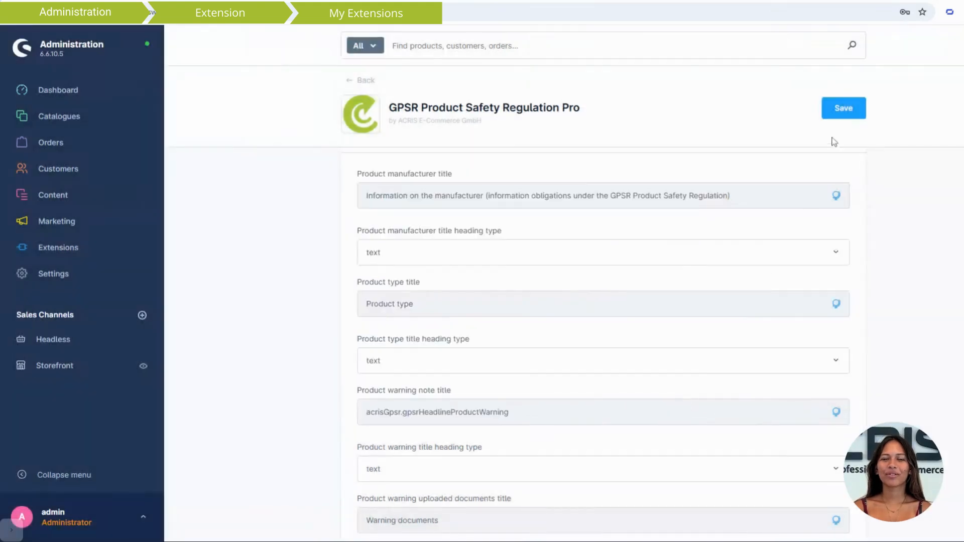
click(840, 120)
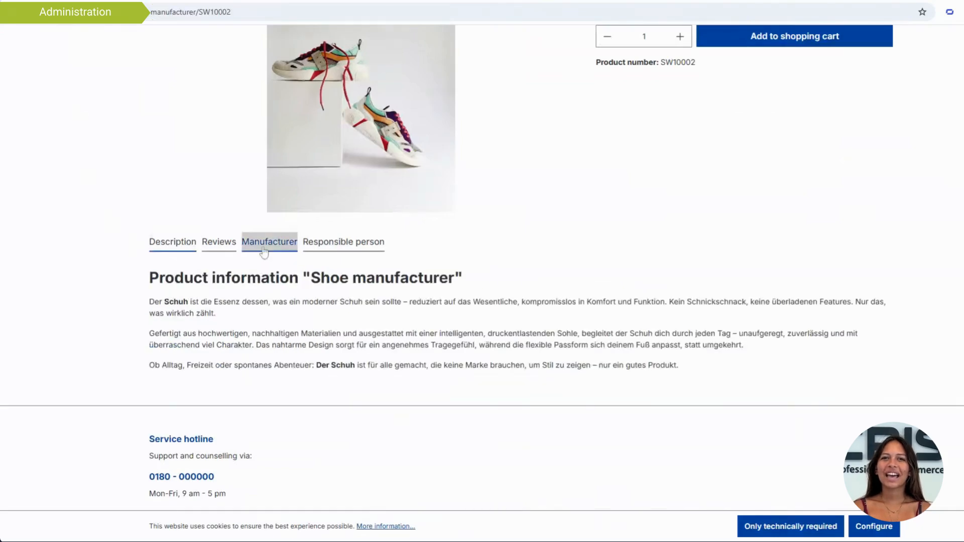
click(266, 242)
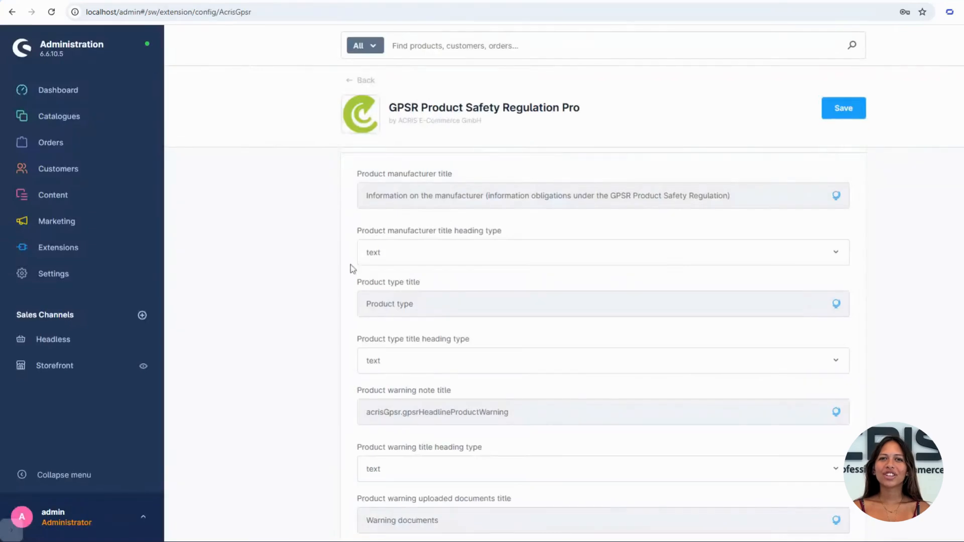
Set the manufacturer details display to "In the GPSR tab", save, and check the reloaded storefront product page
scroll(351, 269, down, 15)
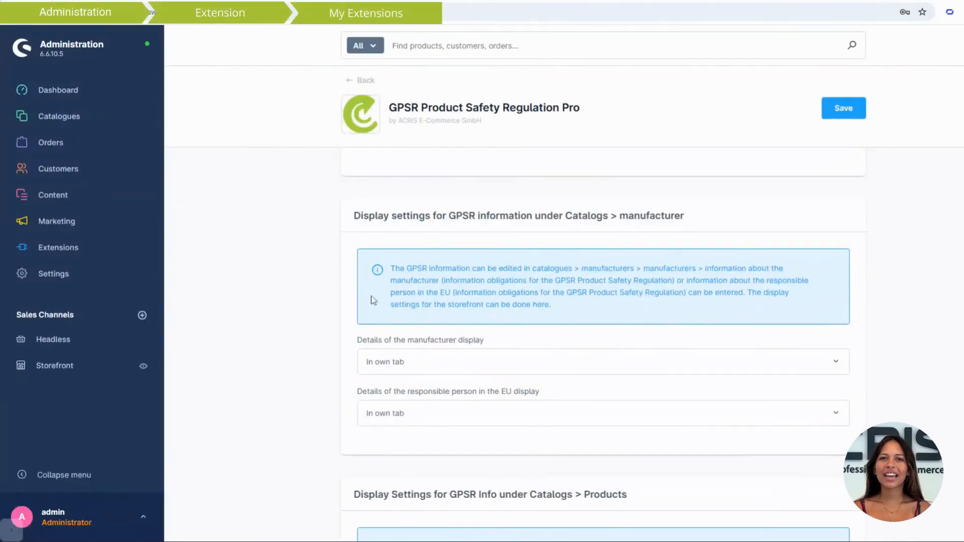
click(415, 361)
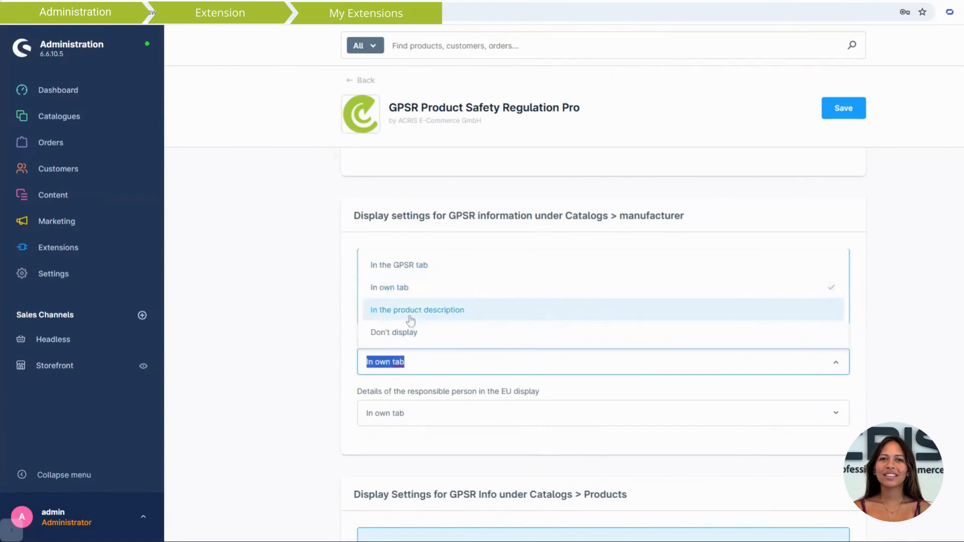
click(402, 265)
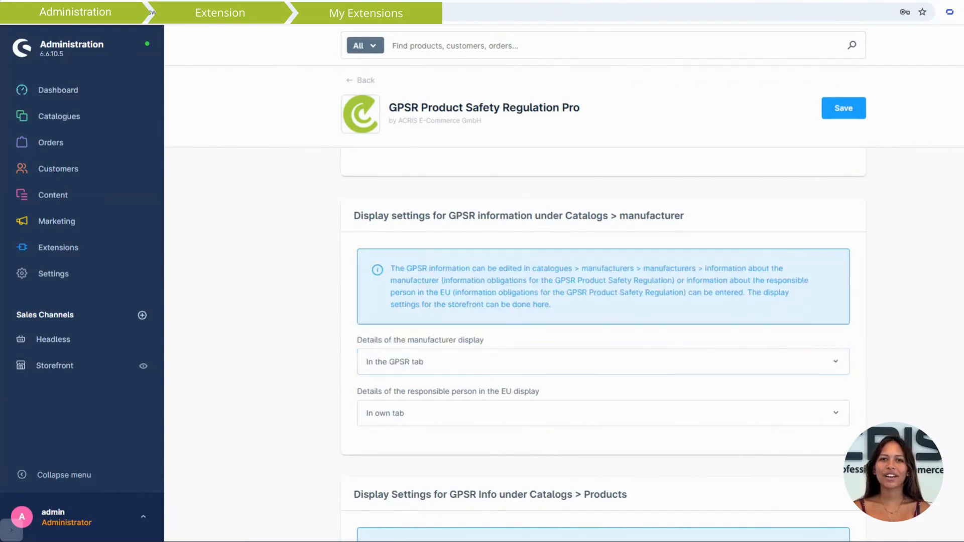
click(835, 109)
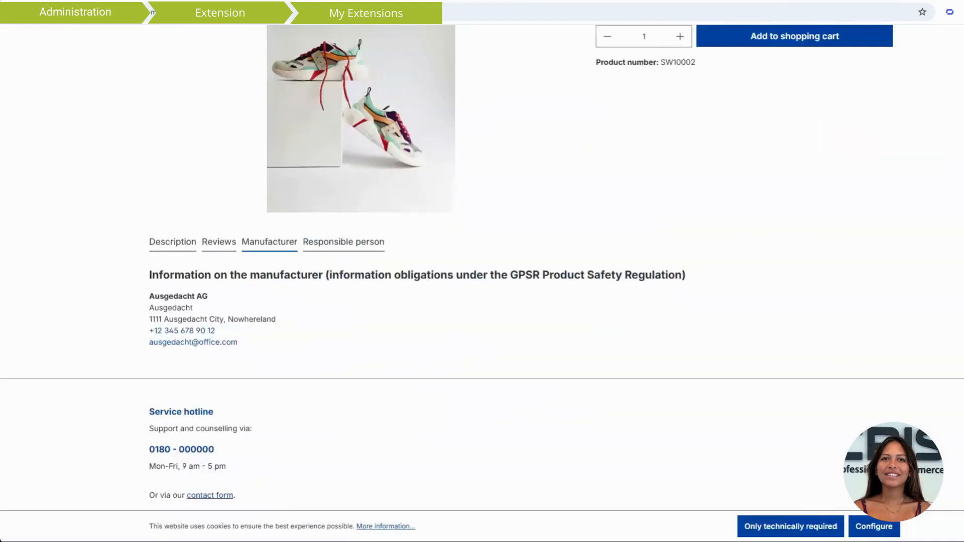
key(F5)
click(260, 246)
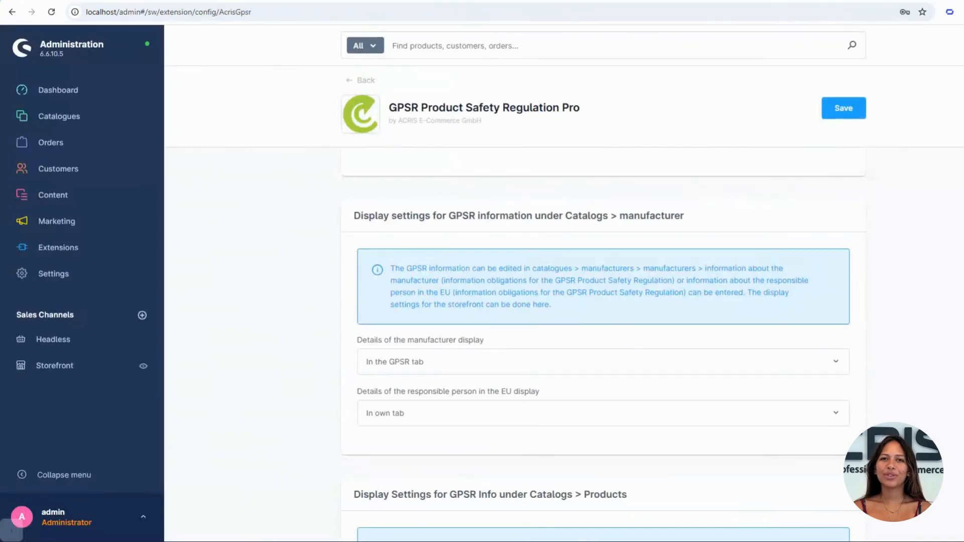
Set the manufacturer details display to "In the product description", save, and reload the storefront product page
click(474, 365)
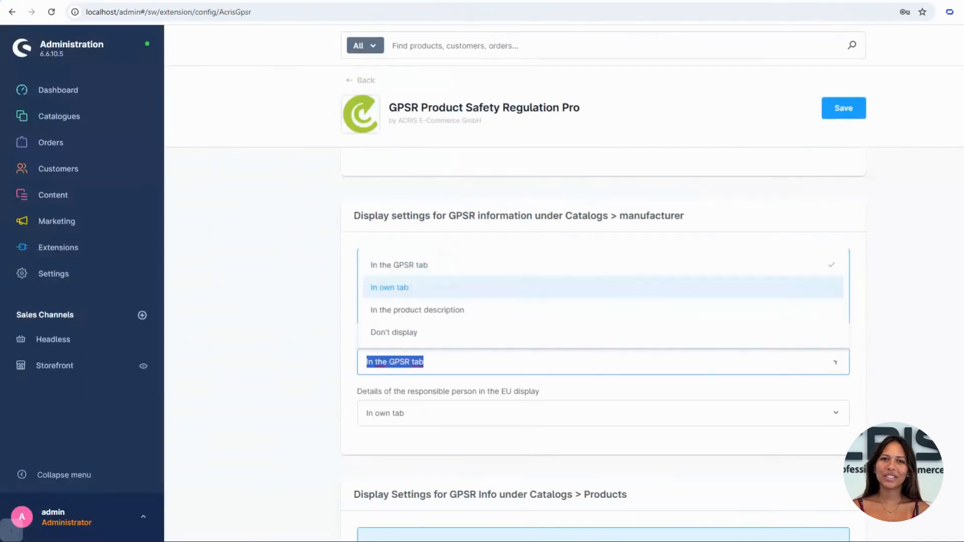
click(417, 309)
click(840, 110)
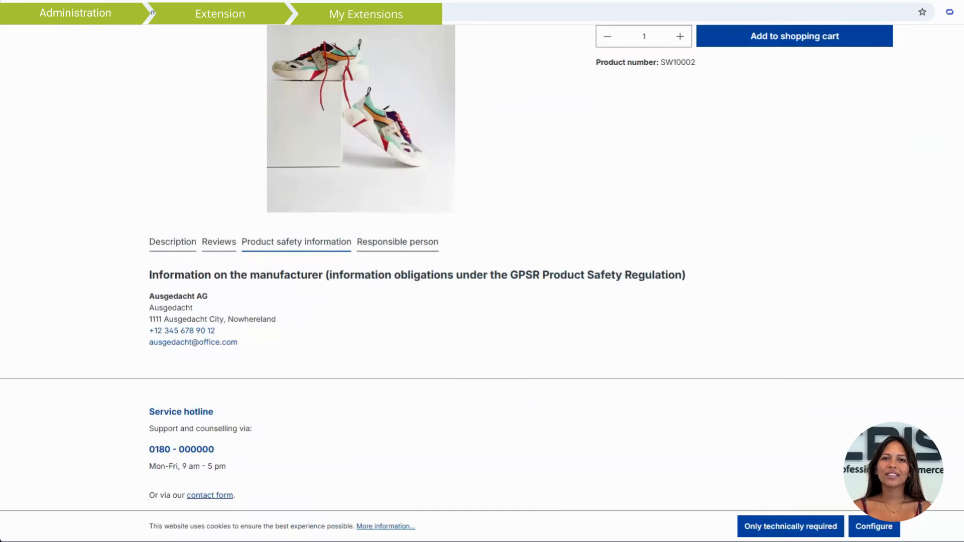
click(51, 12)
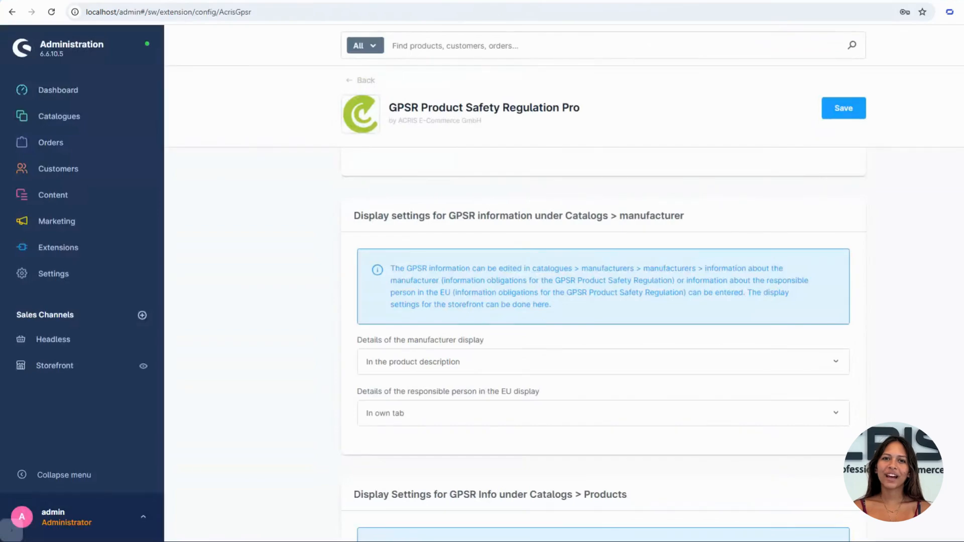
Open Shoe Product in the product catalogue, review its GPSR Product Safety Regulation fields, and save the product
mouse_move(99, 112)
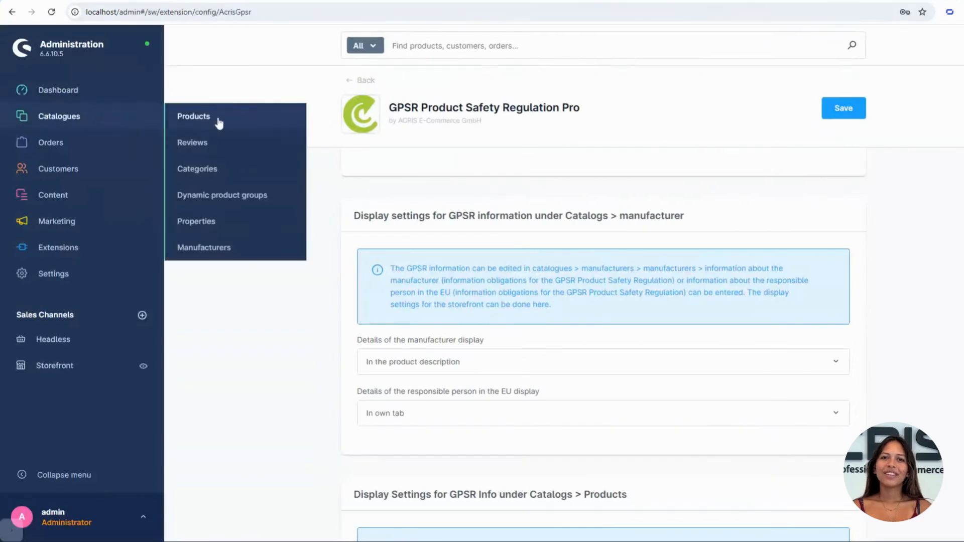
click(219, 124)
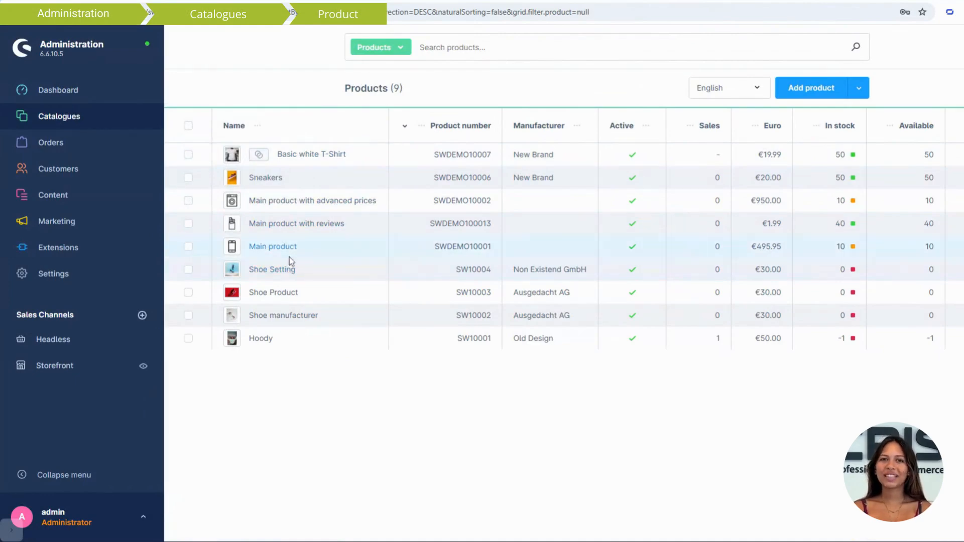
click(280, 292)
scroll(297, 278, down, 5)
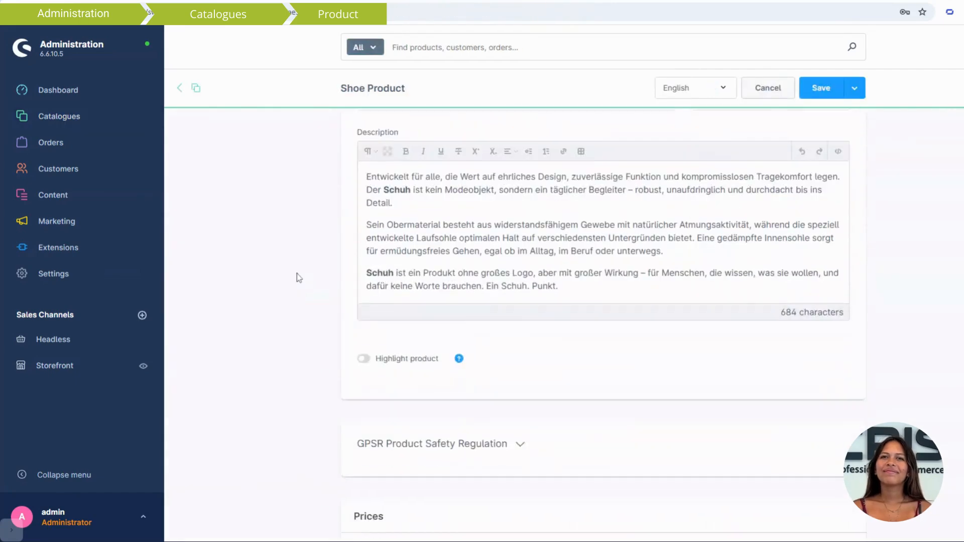
click(357, 328)
scroll(427, 359, down, 2)
scroll(363, 335, down, 10)
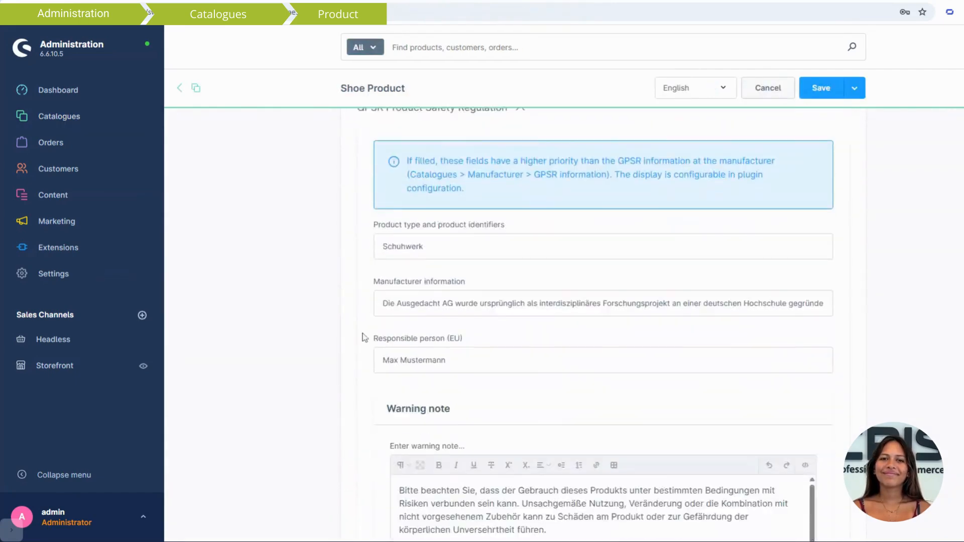
scroll(363, 336, down, 10)
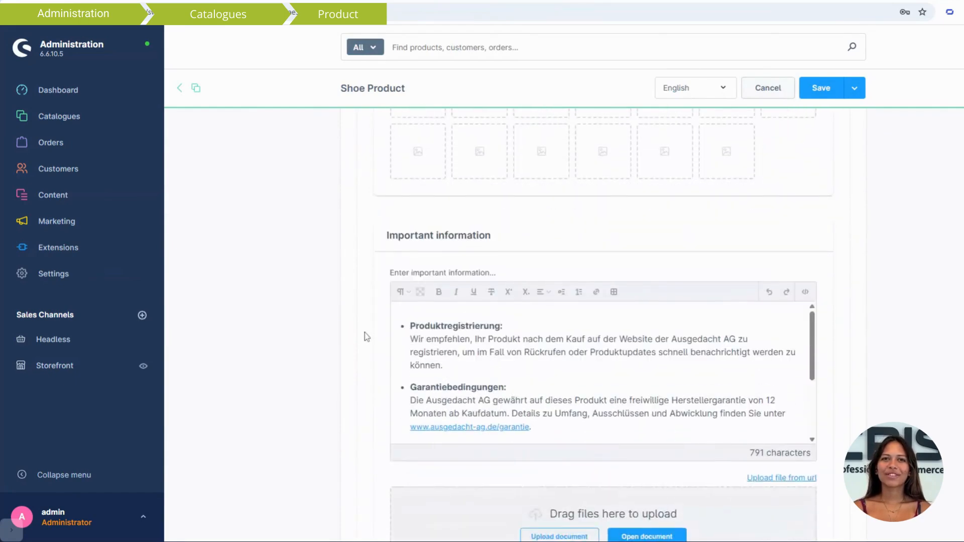
click(820, 89)
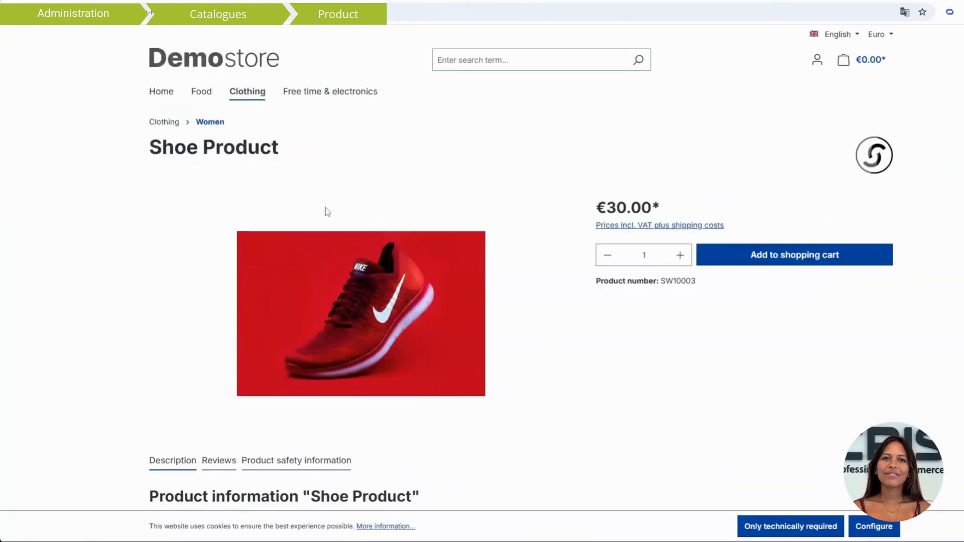
Examine the product safety information on the Shoe Product page in the storefront, including warning documents and important information
scroll(327, 212, down, 4)
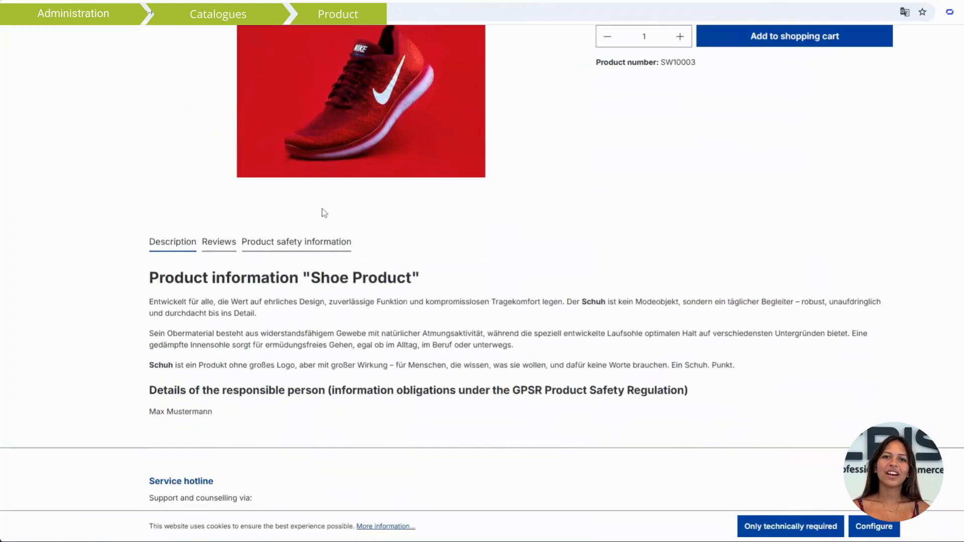
click(301, 242)
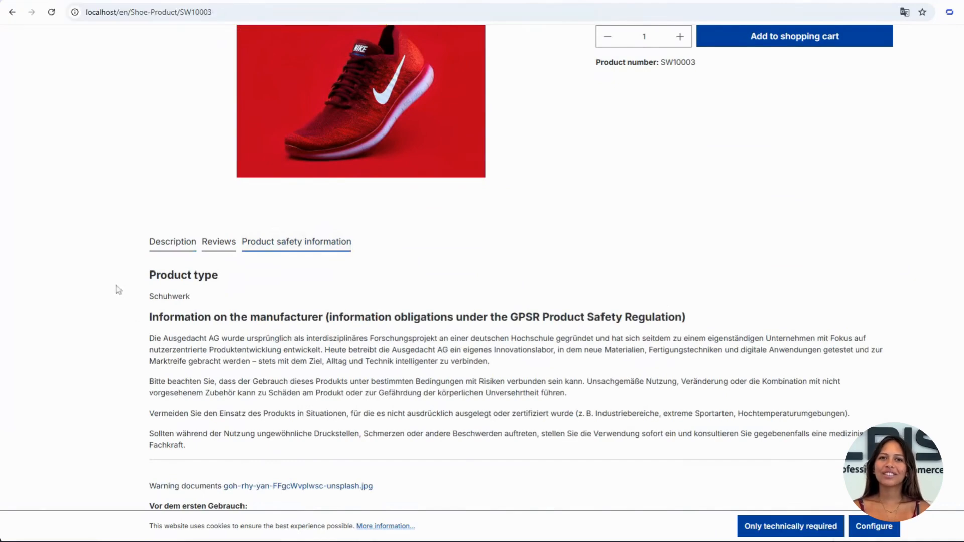
scroll(137, 318, down, 1)
scroll(136, 318, down, 4)
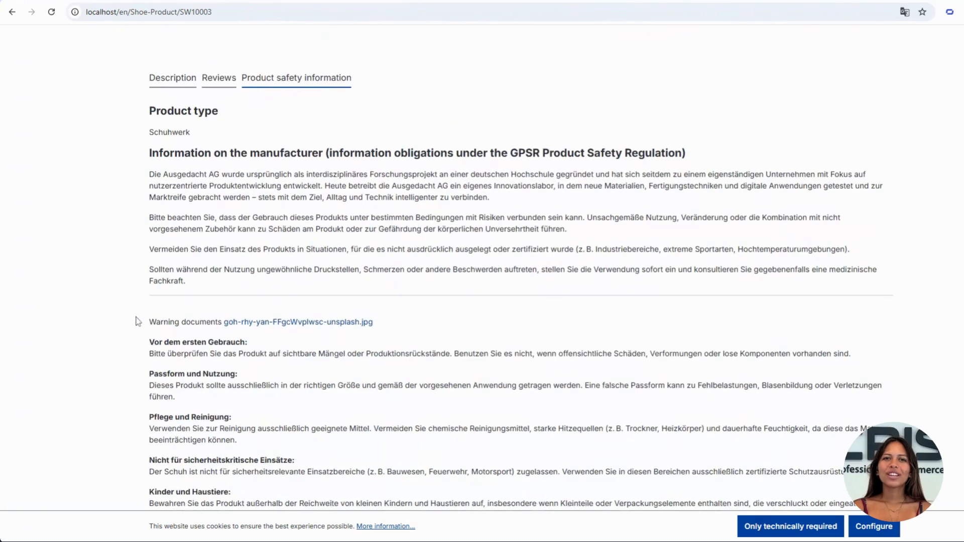
scroll(134, 334, down, 2)
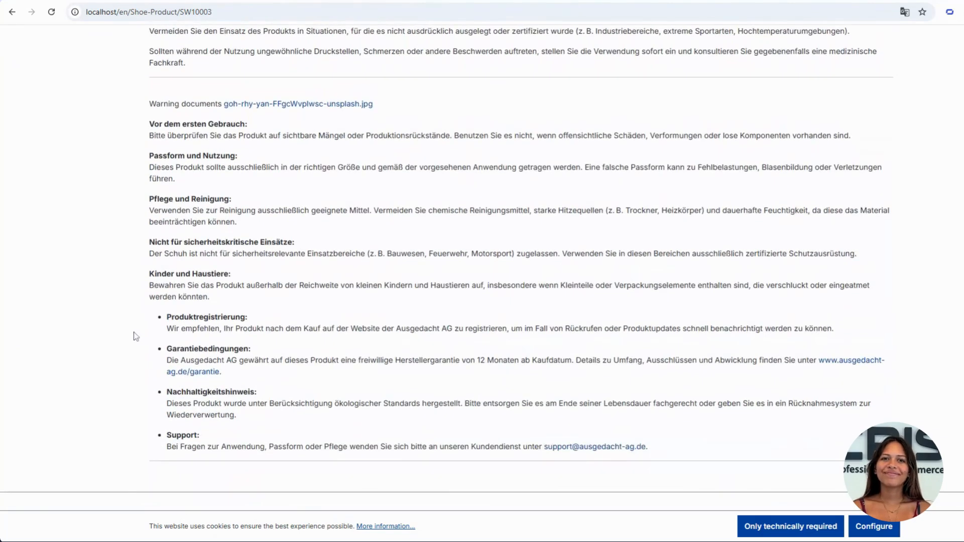
scroll(149, 302, up, 4)
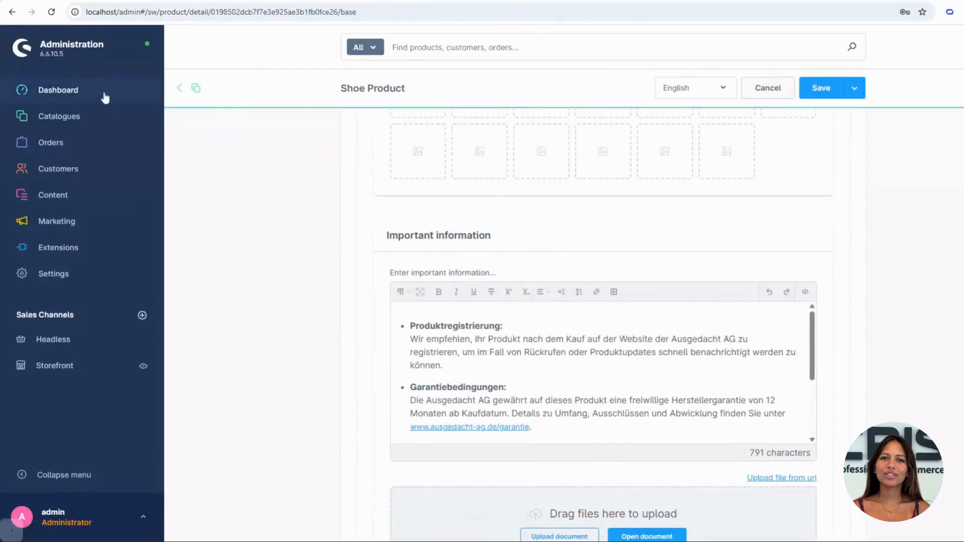
Open the GPSR Product Safety Regulation Pro configuration and examine the GPSR snippets and the display settings for GPSR info on products
mouse_move(55, 223)
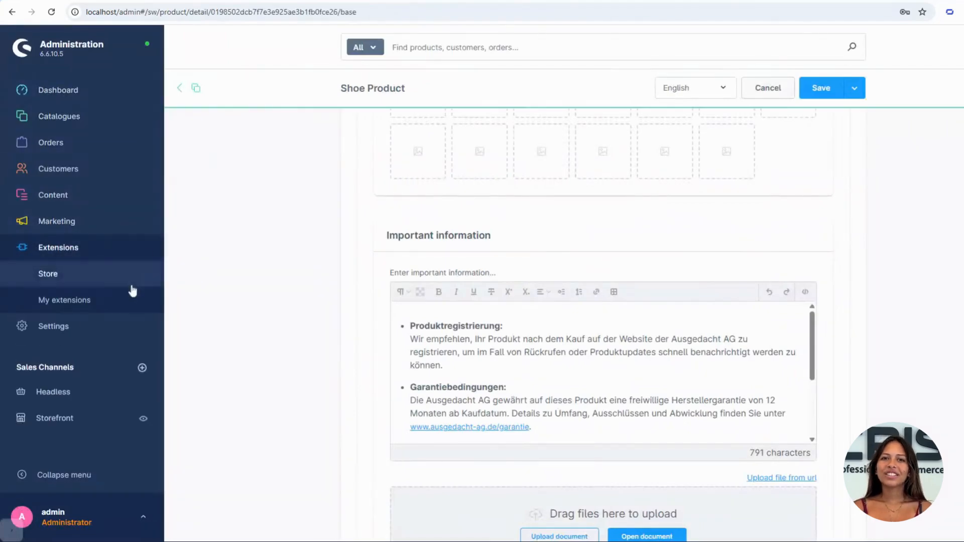
click(134, 297)
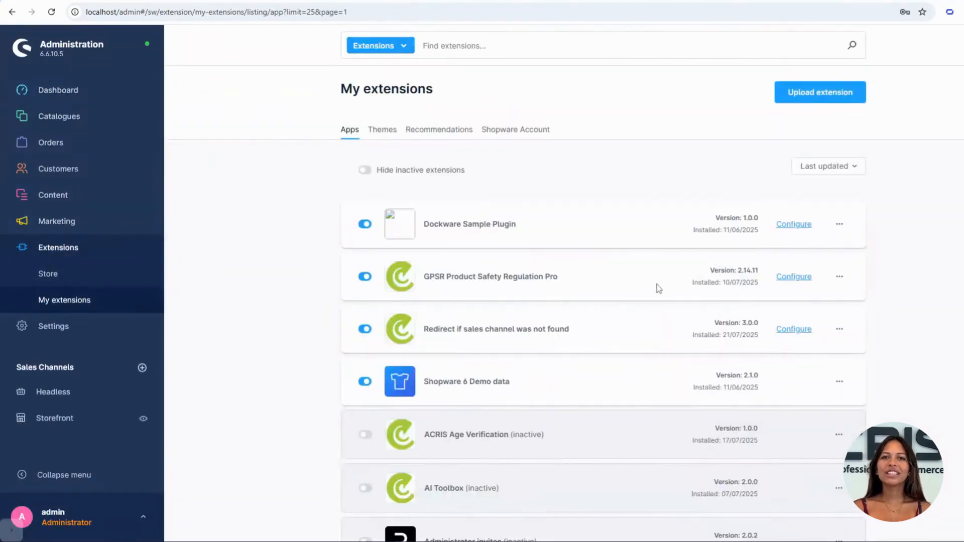
click(786, 284)
scroll(542, 387, down, 5)
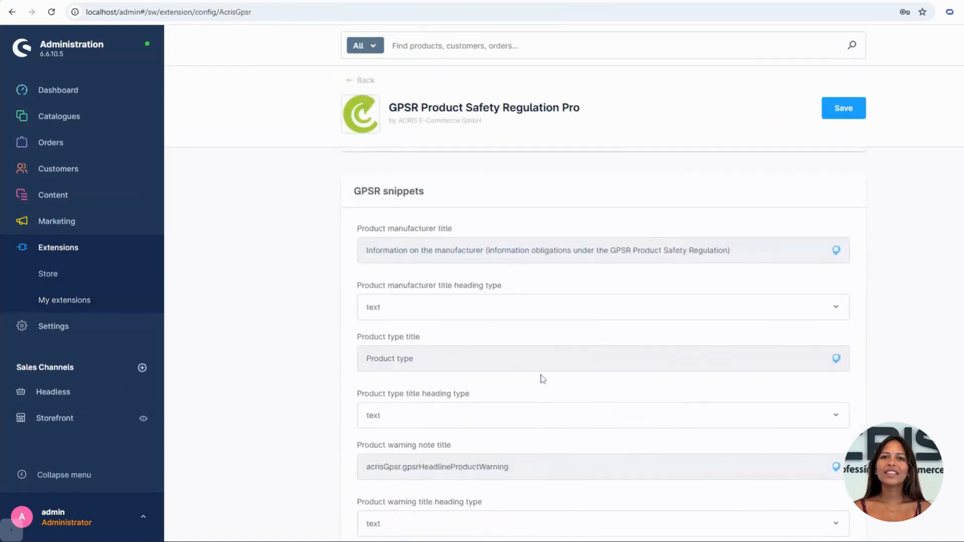
scroll(512, 376, down, 5)
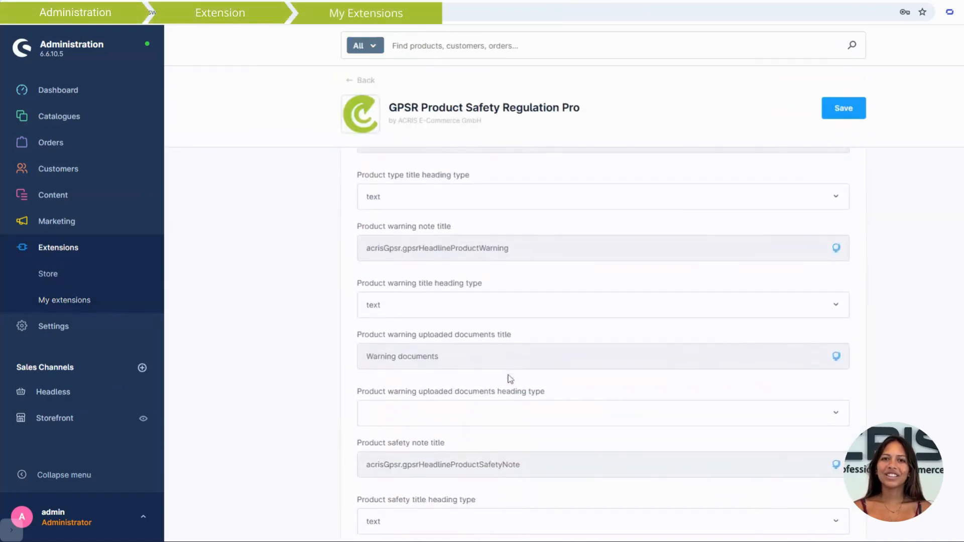
scroll(509, 376, down, 9)
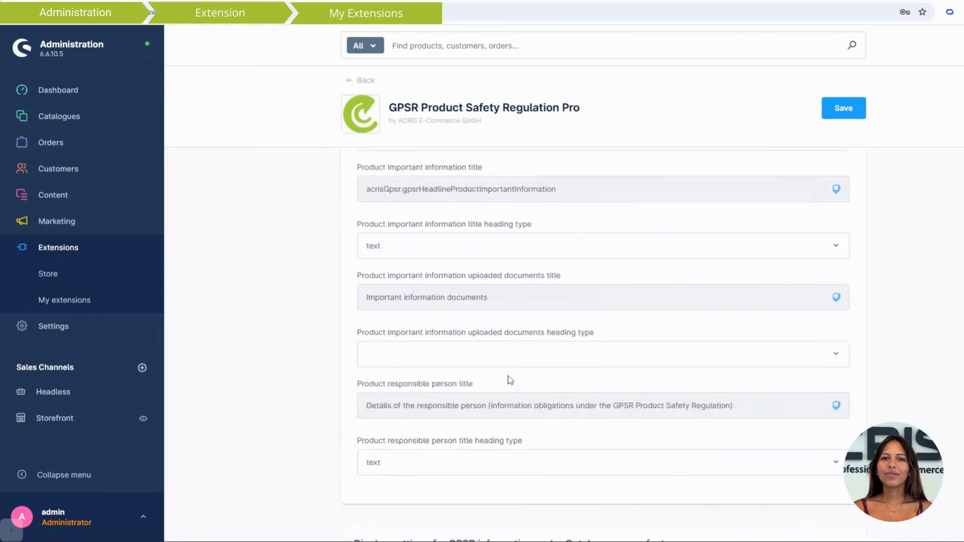
scroll(515, 385, down, 10)
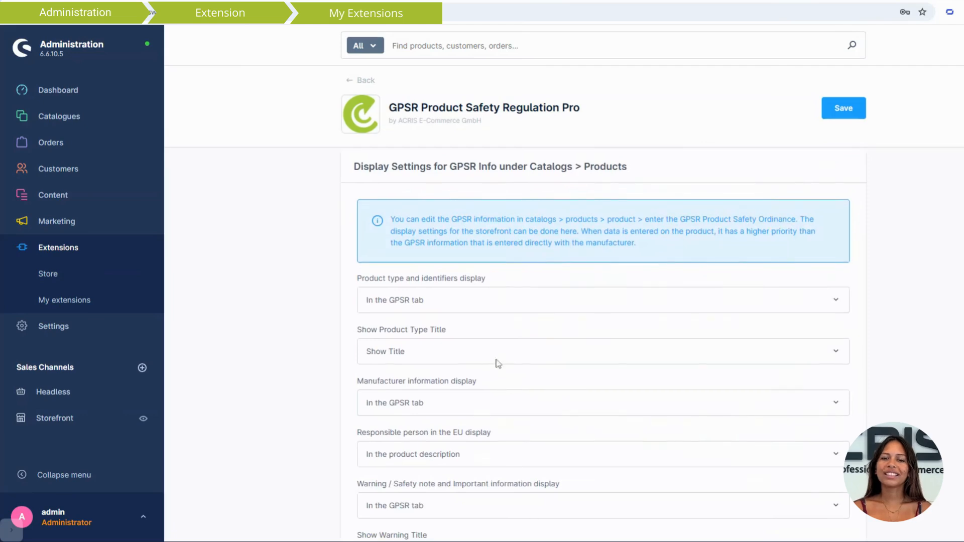
Open the Non existend GmbH manufacturer entry in the GPSR Product Safety Regulation settings
click(73, 329)
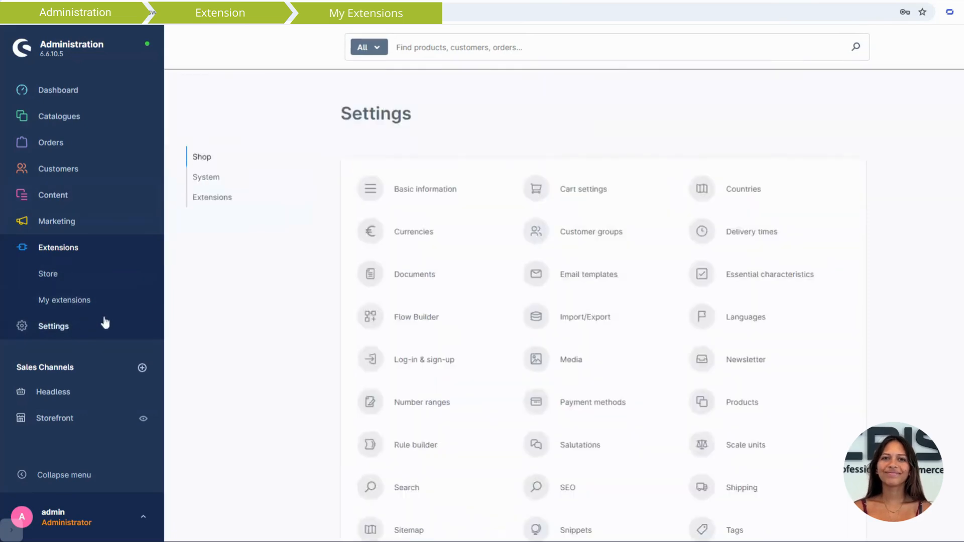
click(217, 198)
click(431, 191)
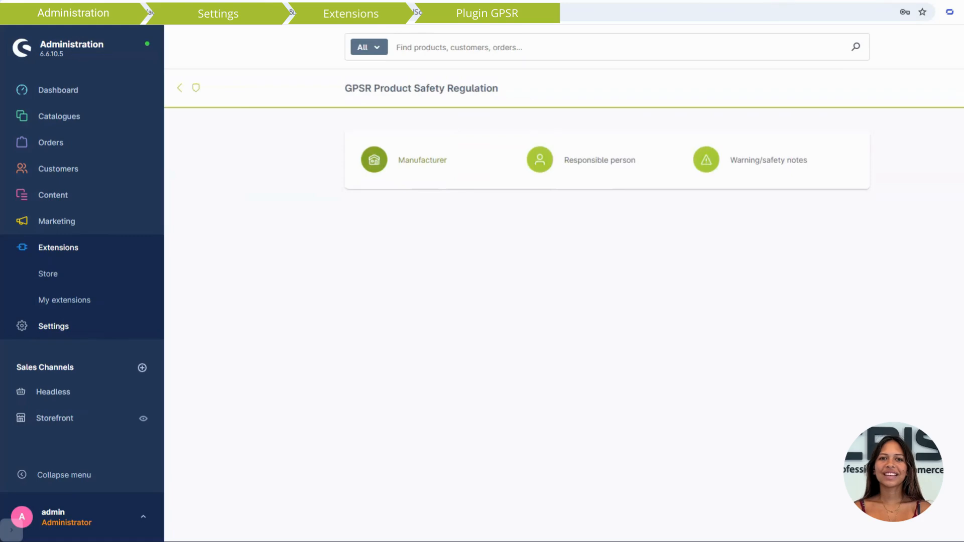
click(423, 175)
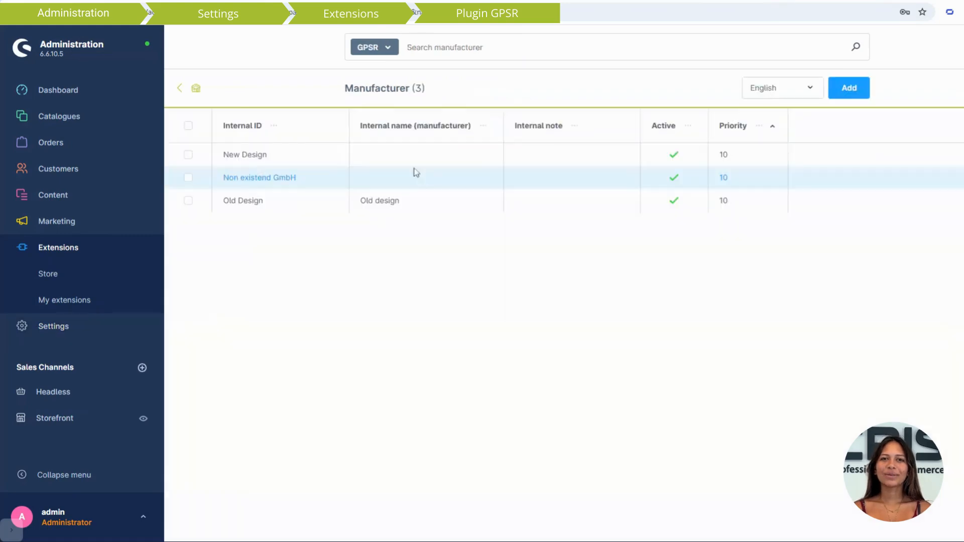
click(256, 178)
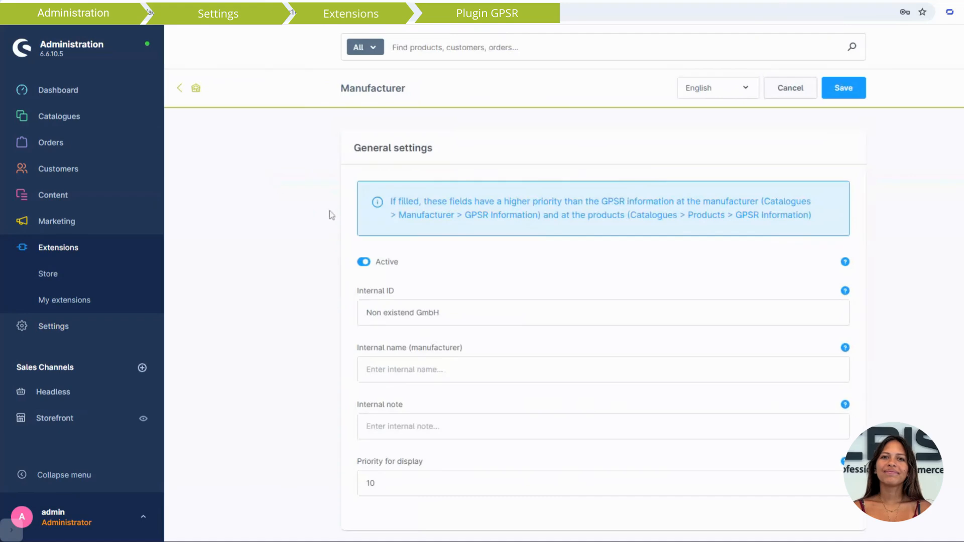
Review the manufacturer entry's general settings, product assignment, display options, document upload area and GPSR manufacturer details
scroll(327, 269, down, 3)
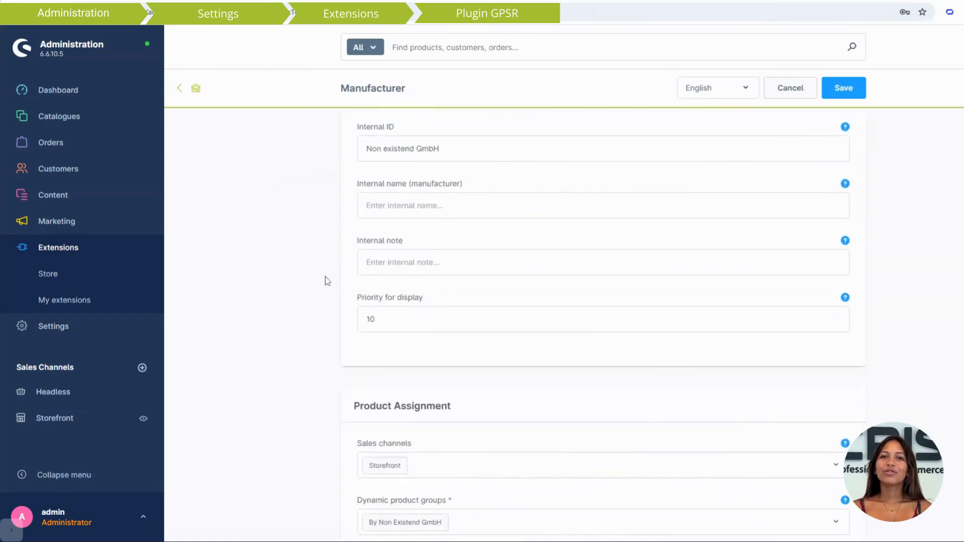
scroll(327, 281, down, 4)
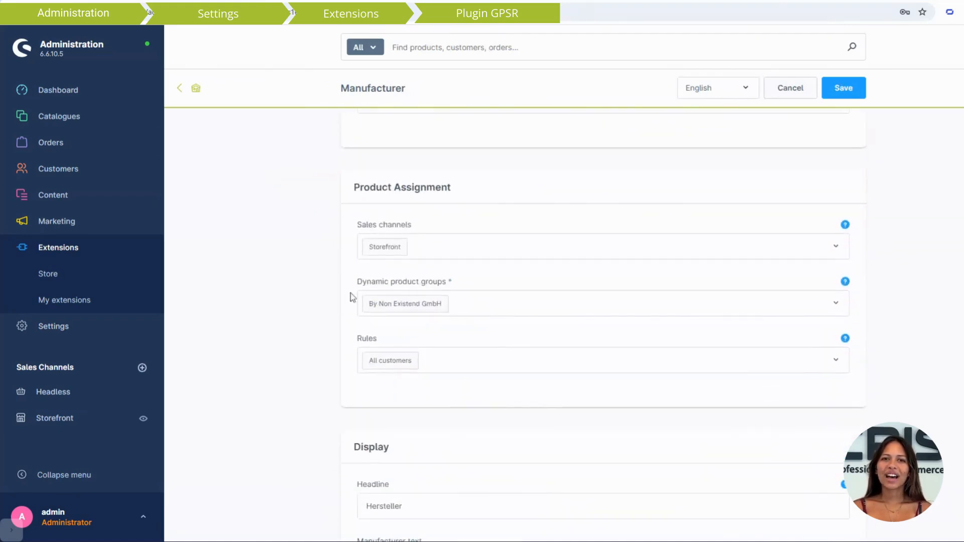
scroll(336, 337, down, 1)
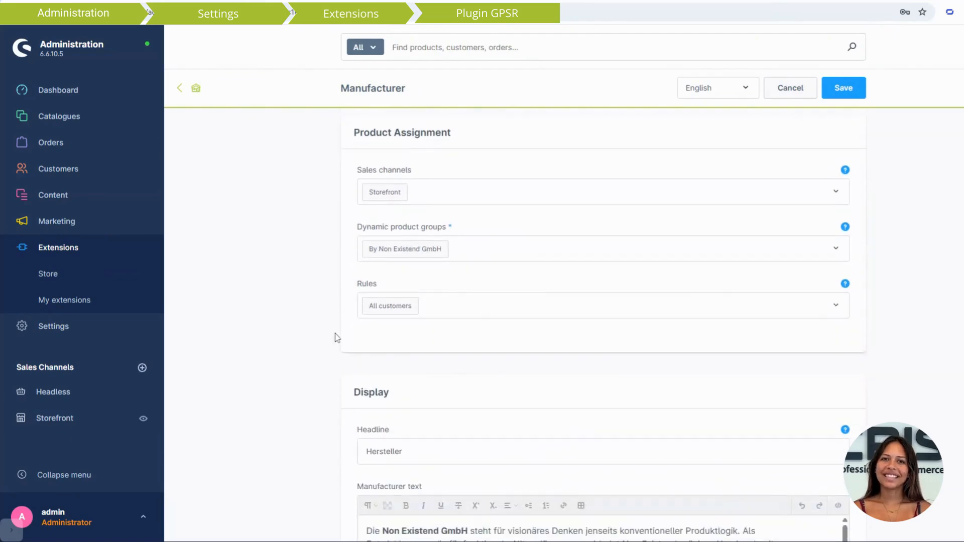
scroll(335, 334, down, 5)
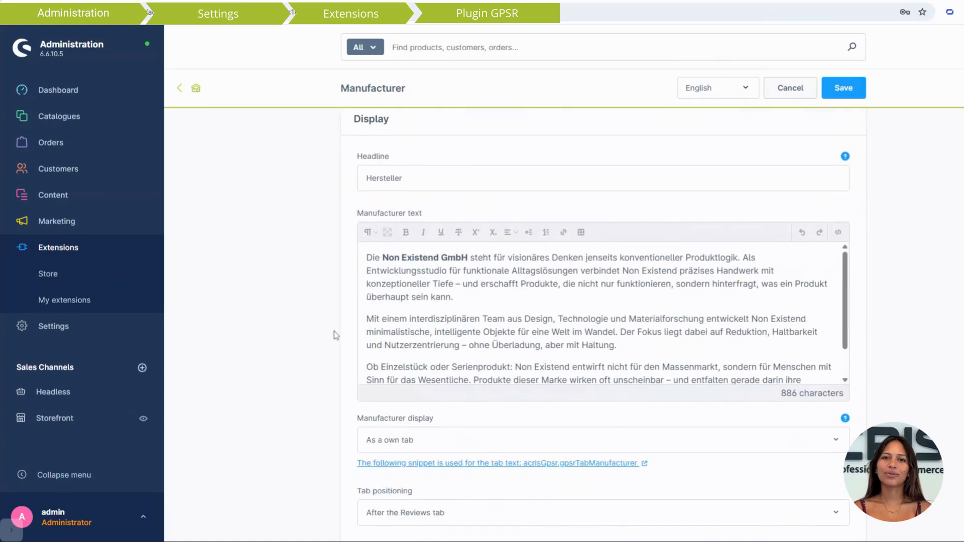
scroll(333, 331, down, 5)
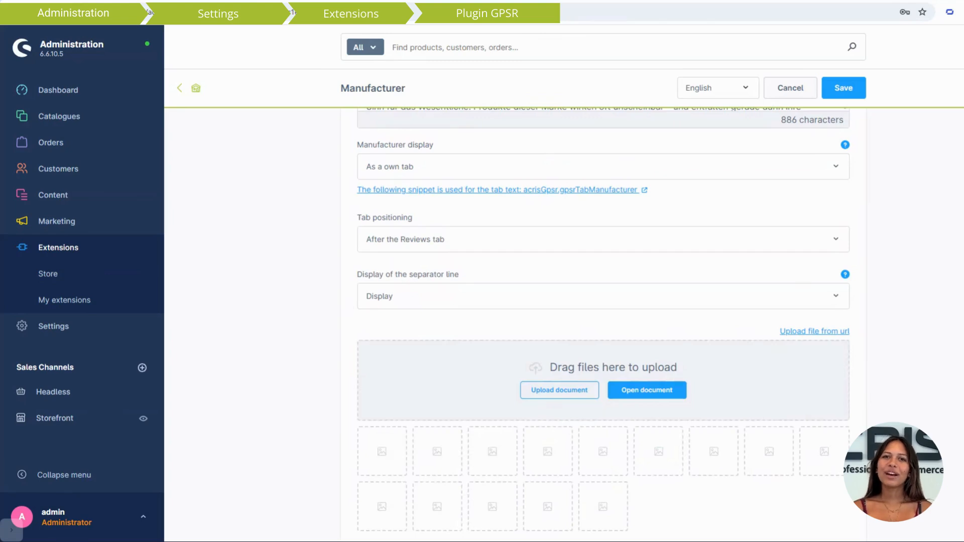
scroll(349, 303, down, 9)
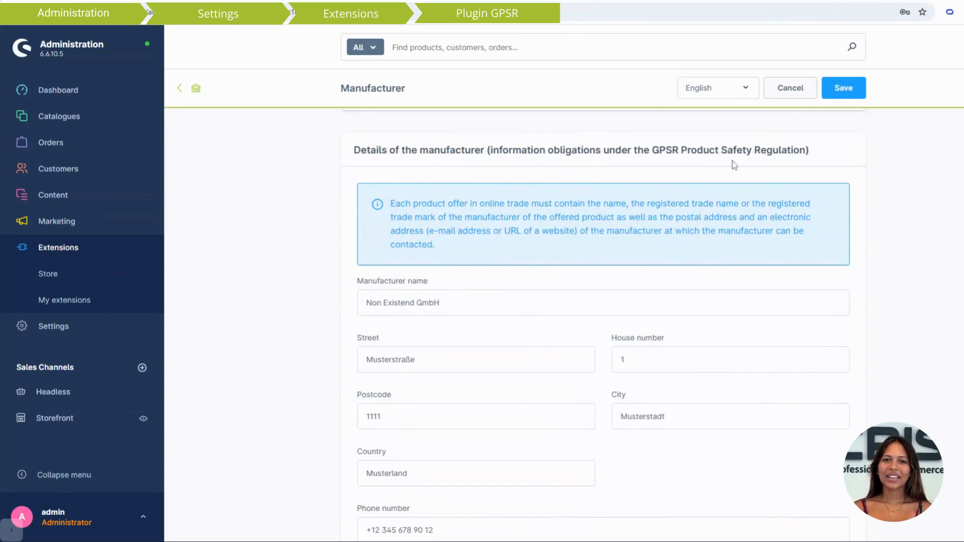
Save the manufacturer entry and check the description and manufacturer information on the Shoe Setting page in the storefront
key(ctrl+s)
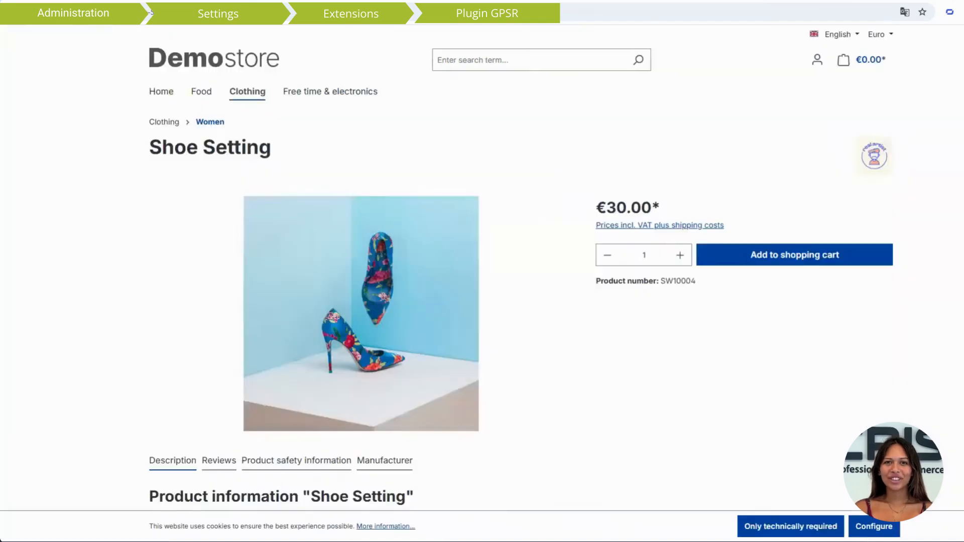
scroll(267, 297, down, 5)
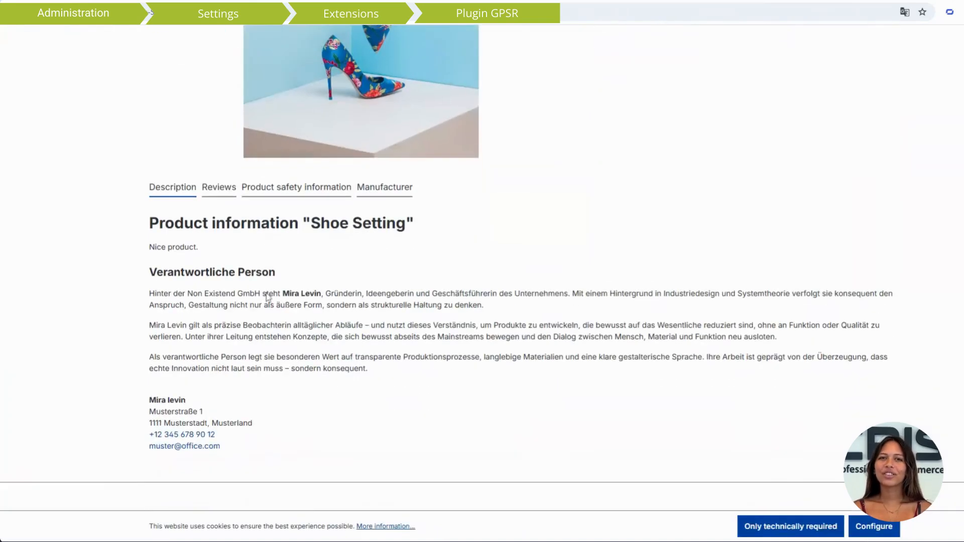
click(384, 191)
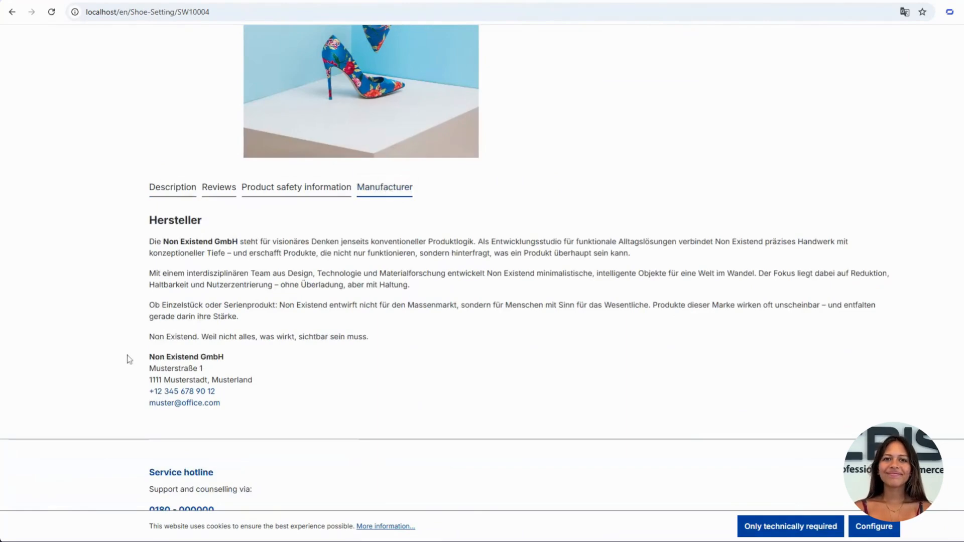
click(98, 1)
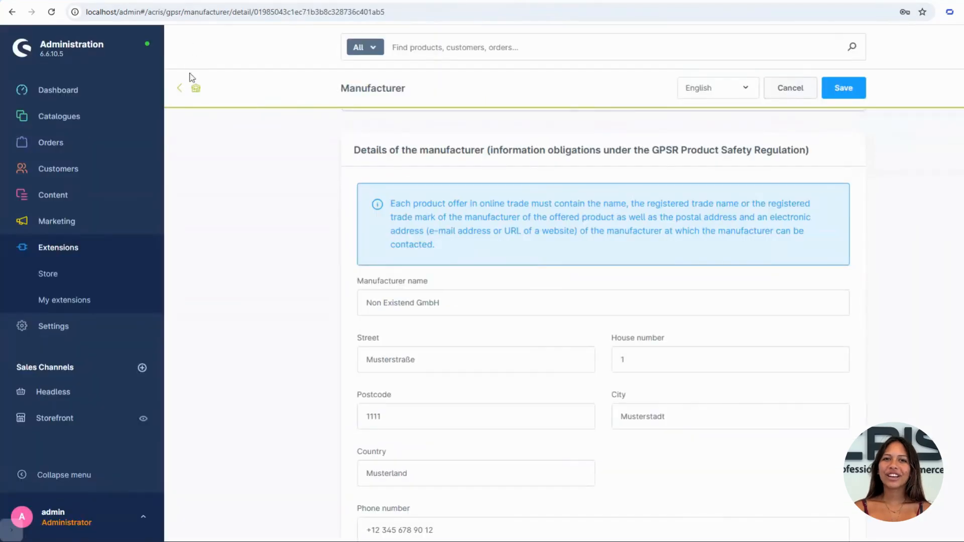
Return to the GPSR Product Safety Regulation overview and open the Non Existend GmbH responsible person entry
click(179, 88)
click(179, 89)
click(564, 166)
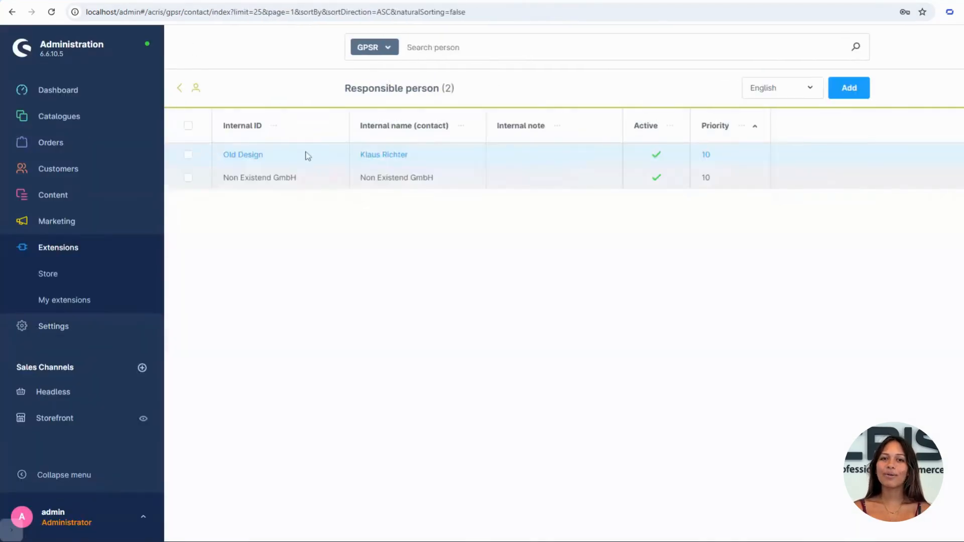
click(294, 178)
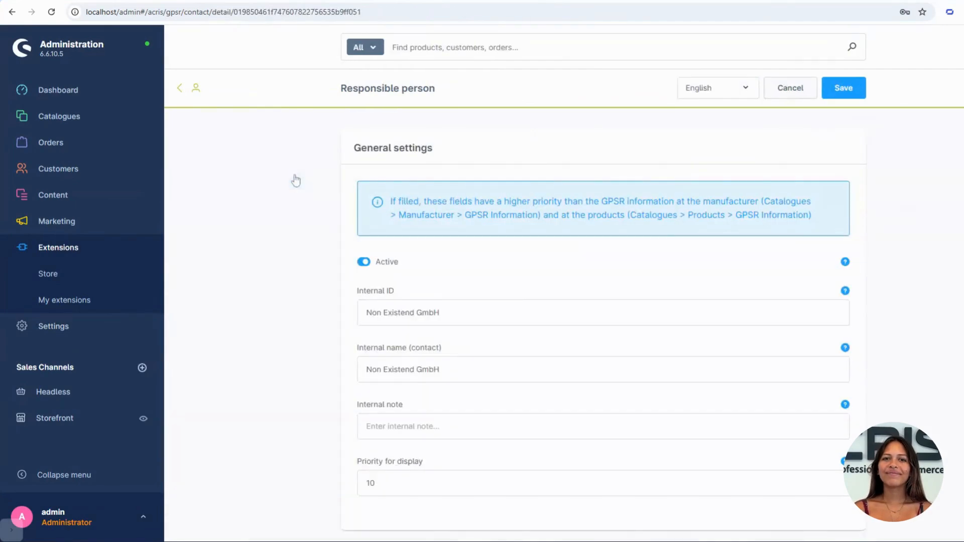
Review the responsible person entry's general settings, product assignment, text, and display options for the product description
scroll(319, 258, down, 2)
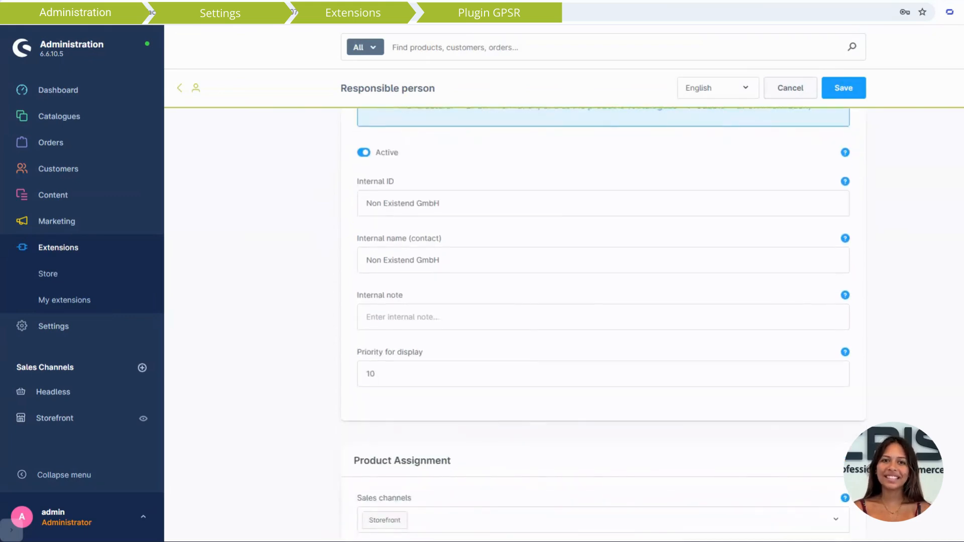
scroll(318, 258, down, 6)
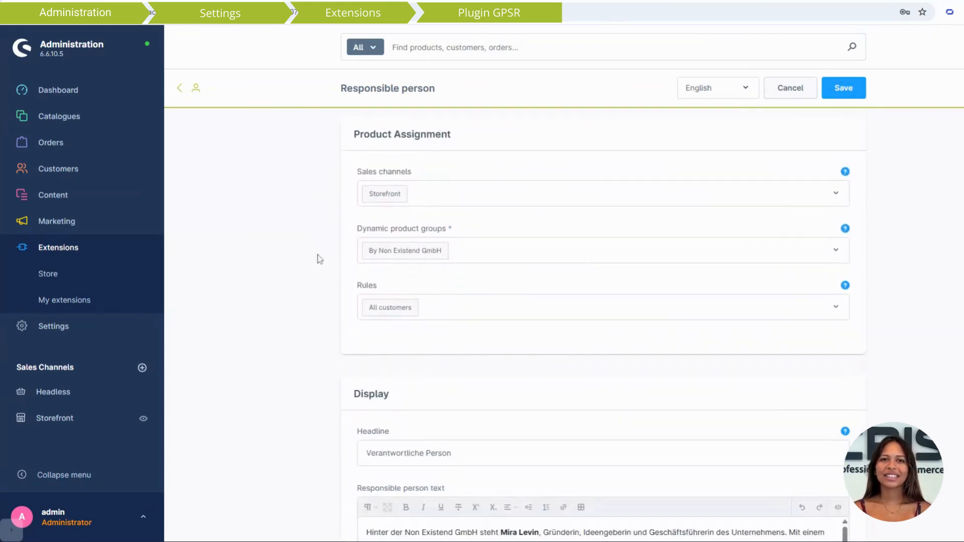
scroll(317, 259, down, 5)
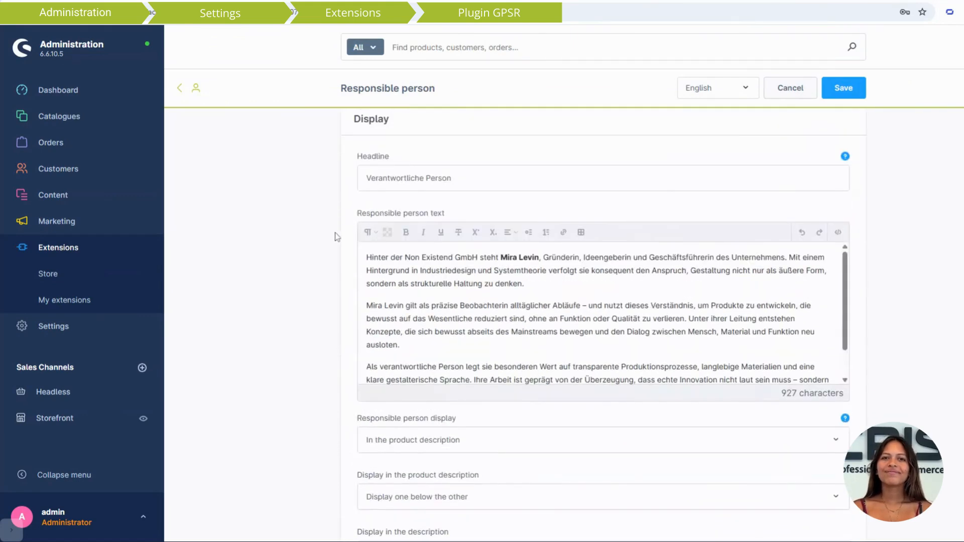
scroll(336, 233, down, 2)
scroll(333, 236, down, 2)
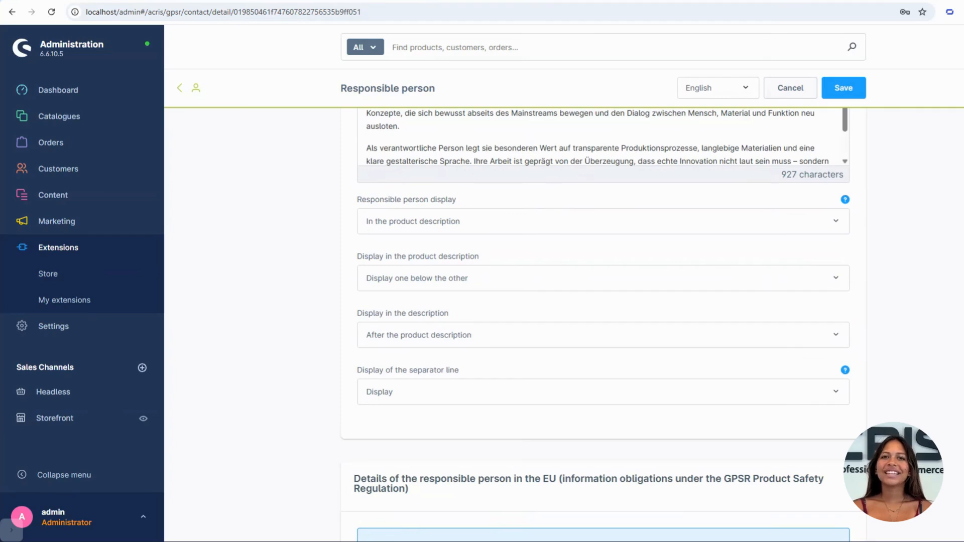
scroll(356, 232, down, 1)
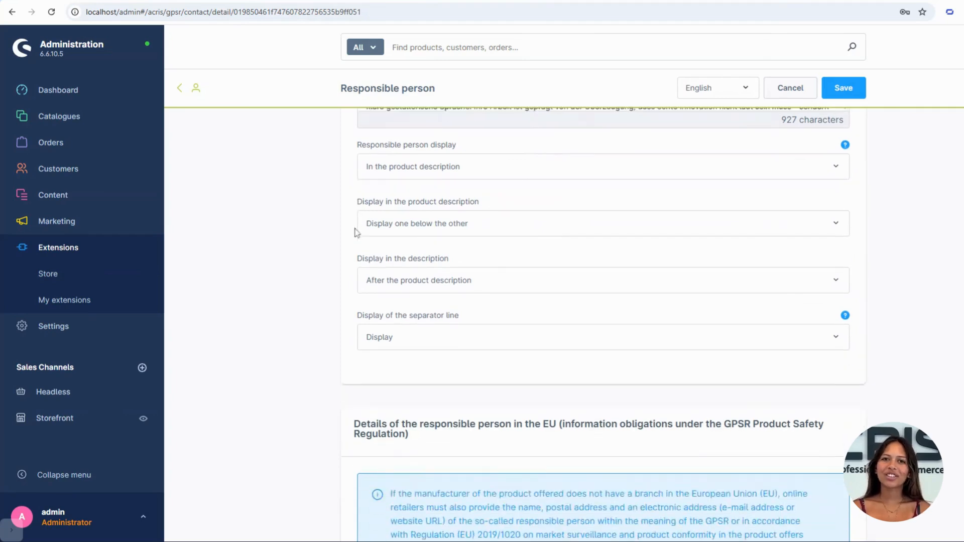
scroll(356, 232, down, 1)
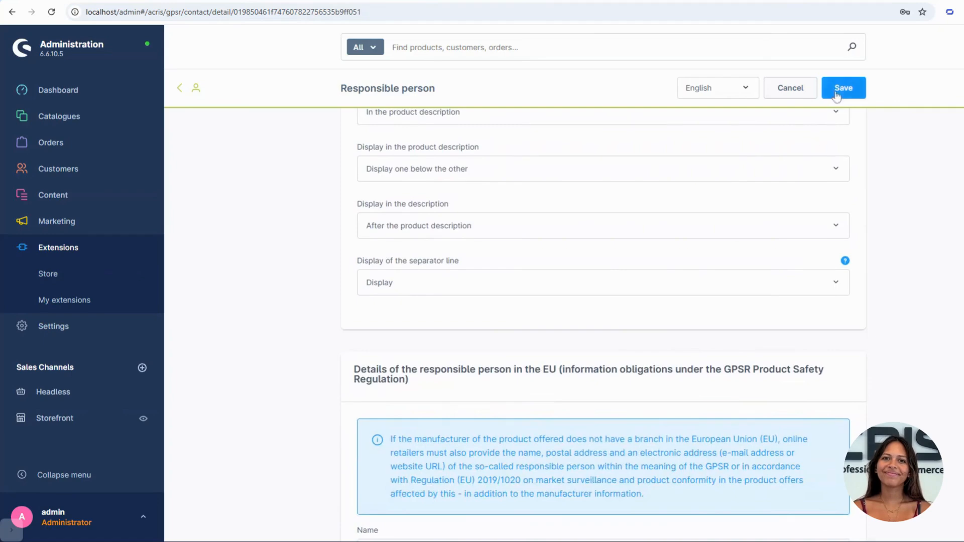
Save the responsible person entry and check the product safety information and description on the Shoe Setting storefront page
click(837, 95)
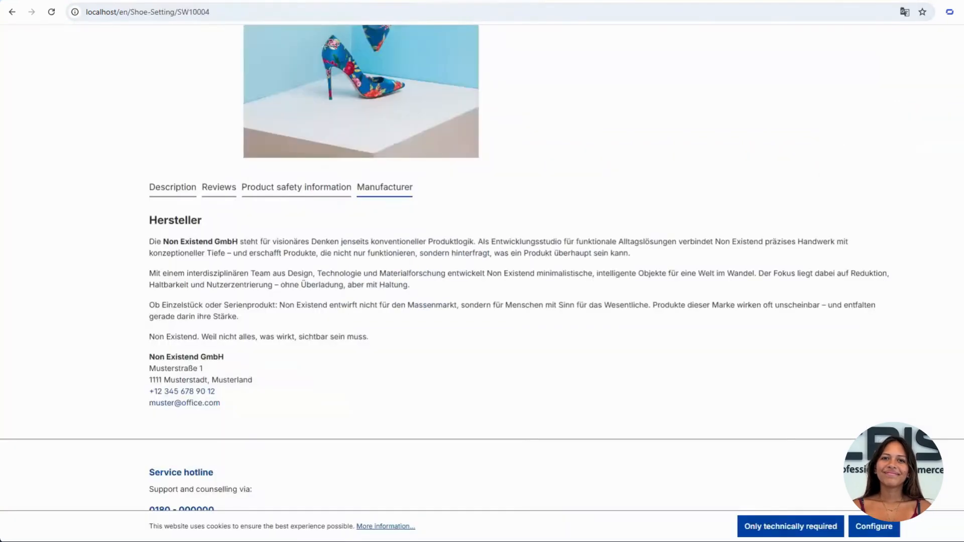
click(304, 190)
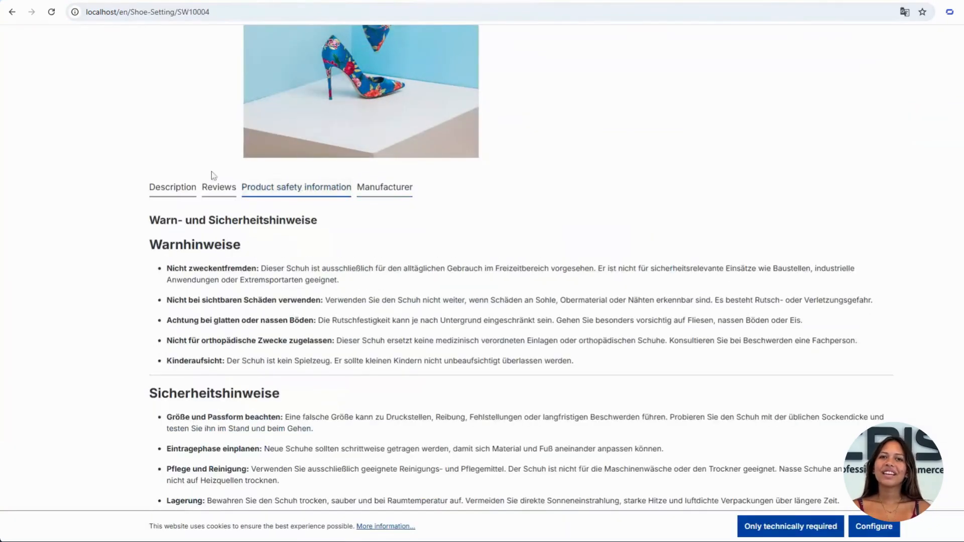
click(172, 188)
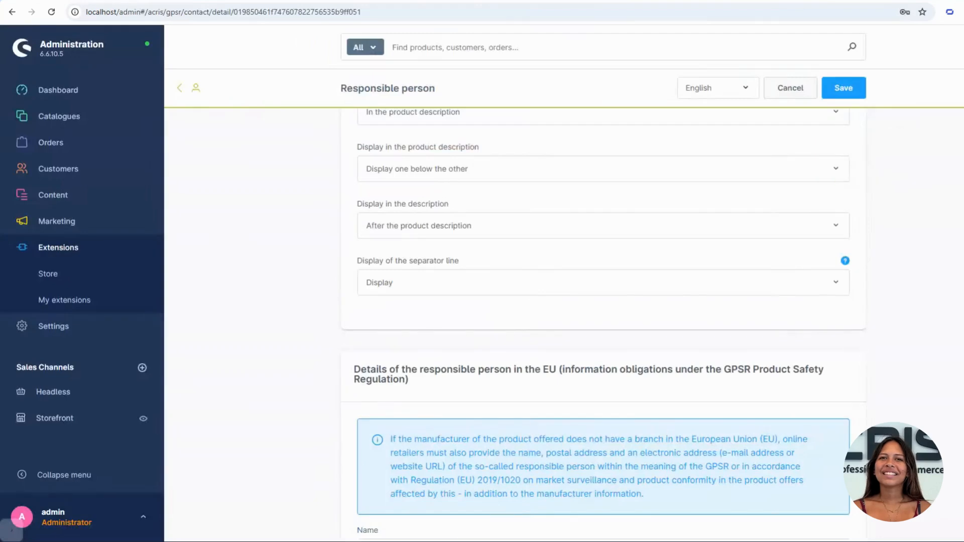
Return to the GPSR Product Safety Regulation overview and open the Non Existend GmbH entry in the warning/safety notes
click(178, 90)
click(178, 89)
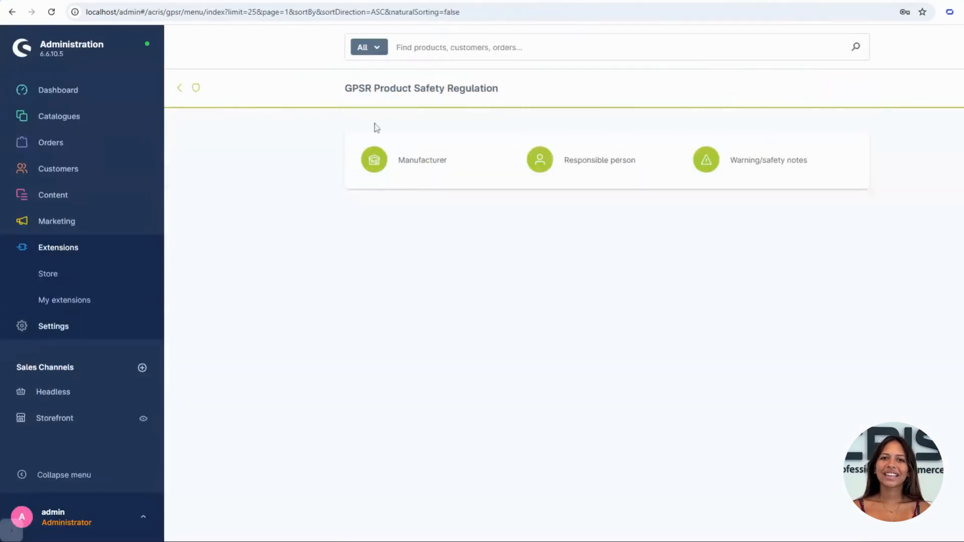
click(737, 167)
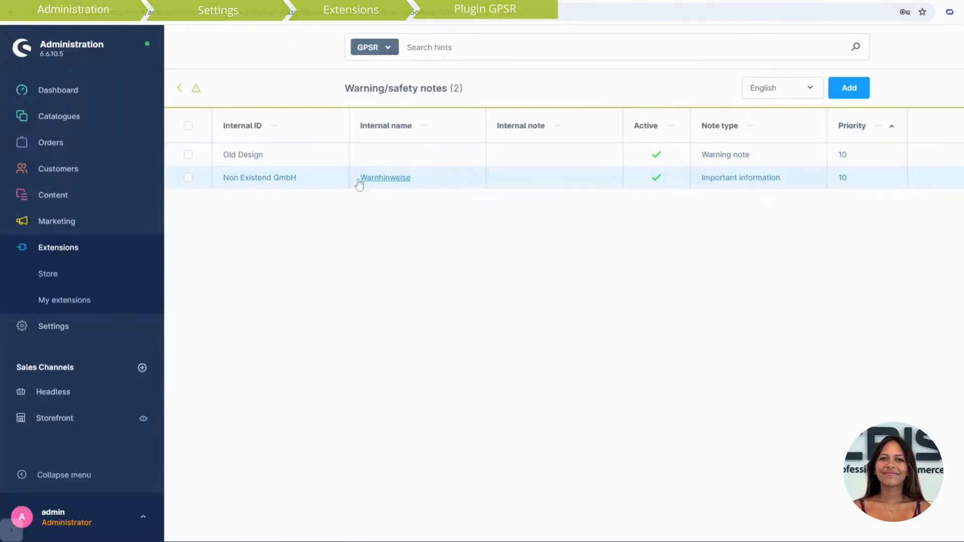
click(259, 178)
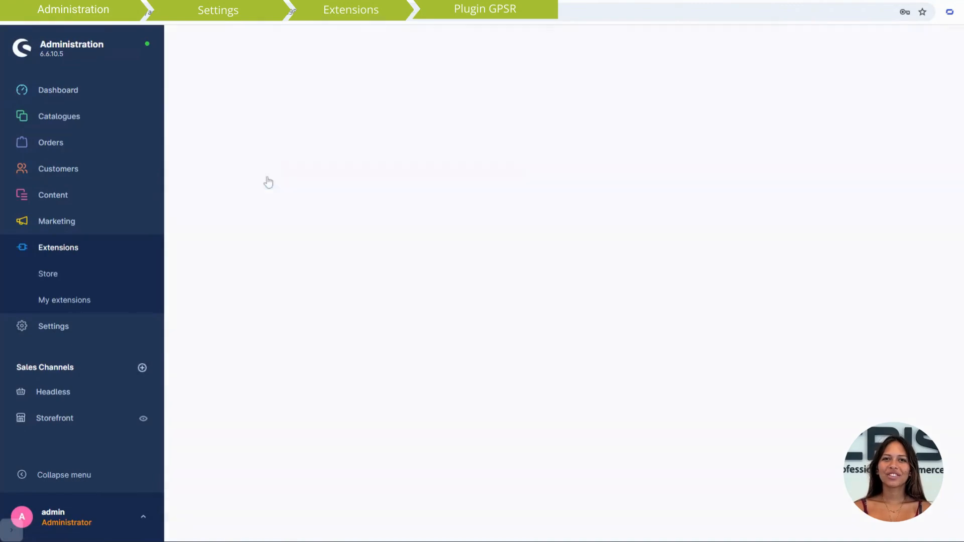
Review the warning/safety note's general settings, including the available note types, without changing the selected type
scroll(304, 238, down, 3)
scroll(304, 239, down, 2)
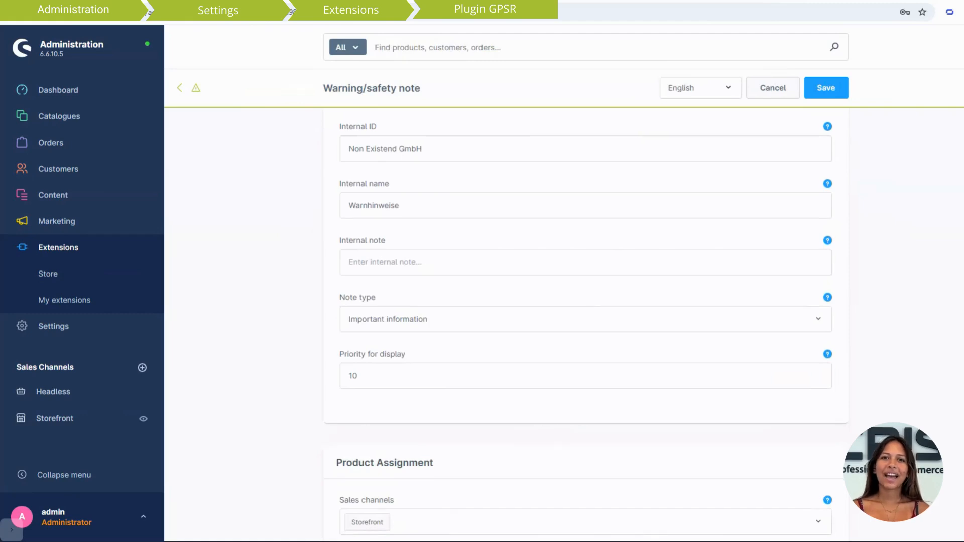
scroll(304, 241, down, 1)
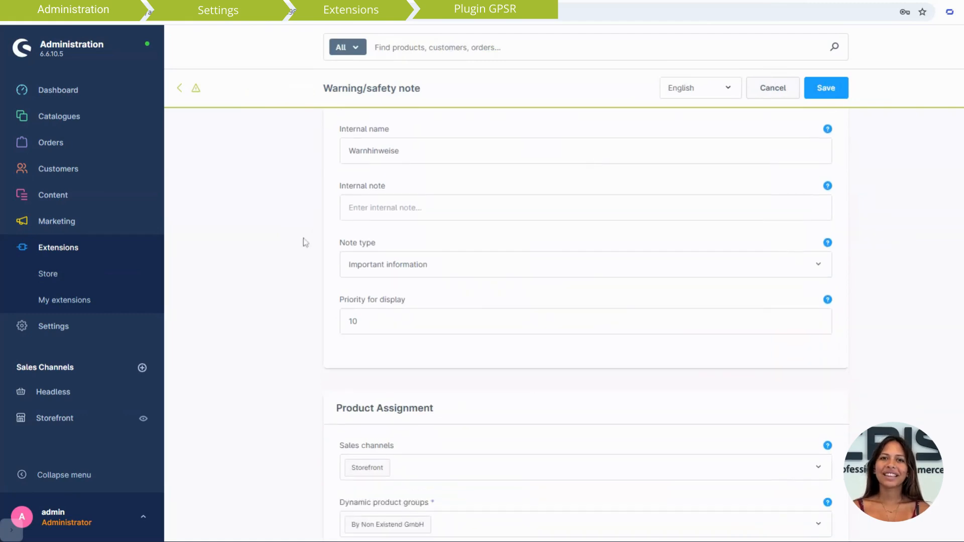
click(822, 267)
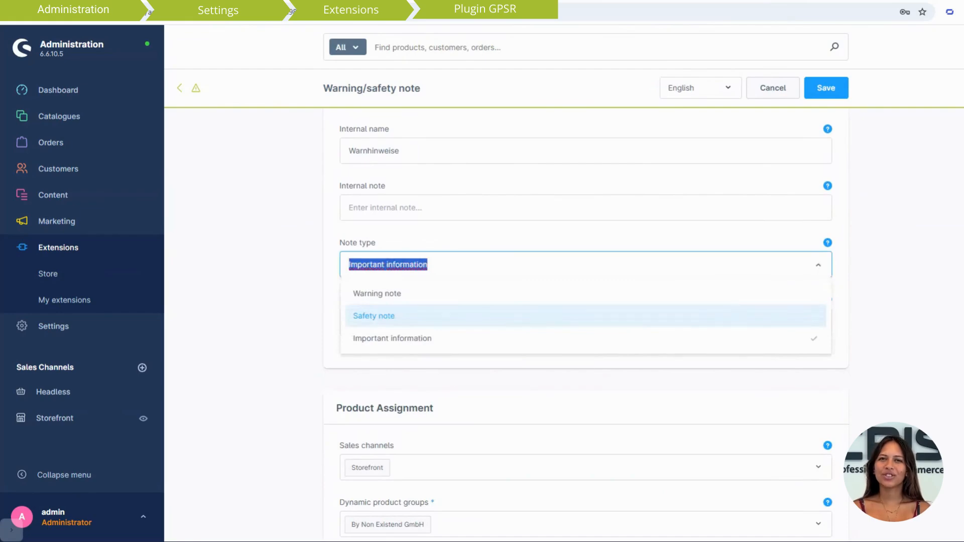
click(823, 265)
Review the note's product assignment, headline, note text, display options, document upload, and headline and image styling settings
scroll(824, 267, down, 4)
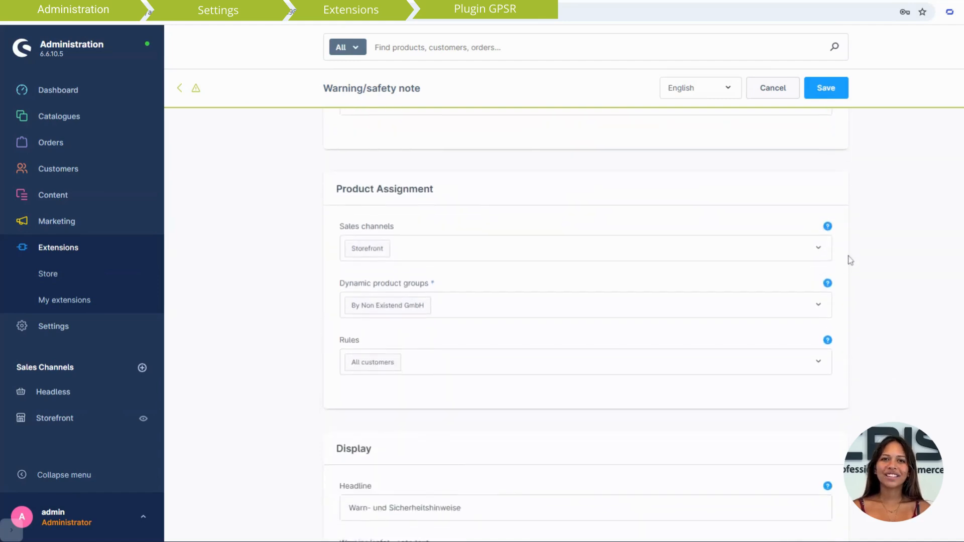
scroll(850, 260, down, 1)
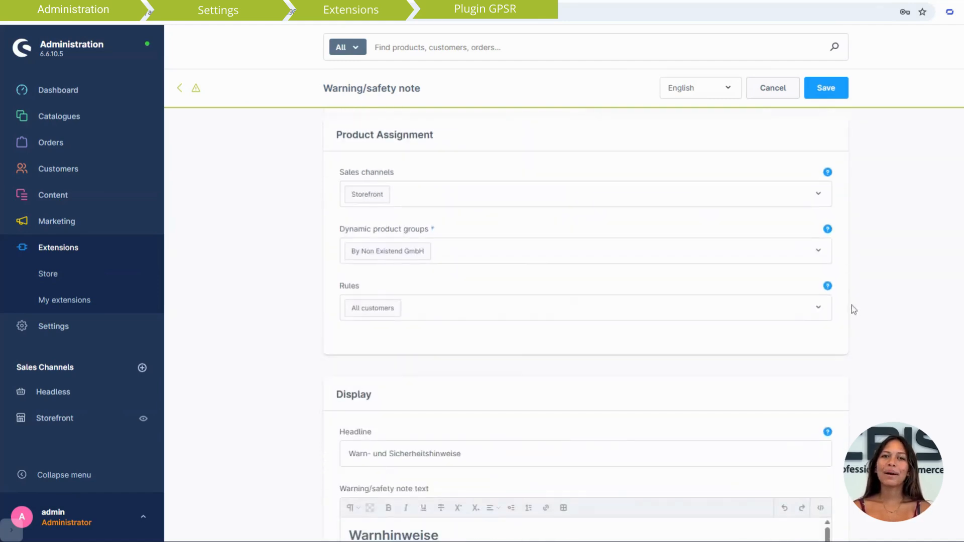
scroll(853, 309, down, 4)
scroll(854, 309, down, 1)
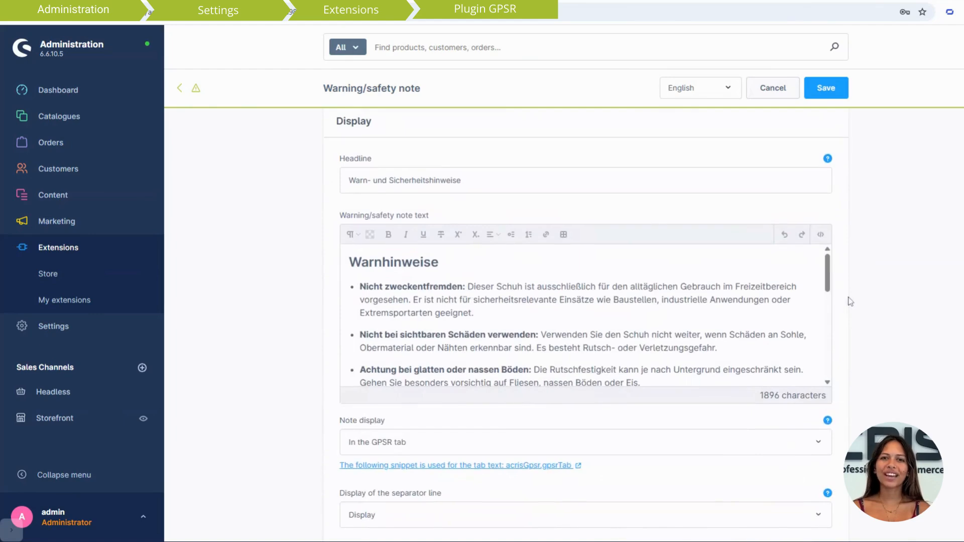
scroll(846, 298, down, 2)
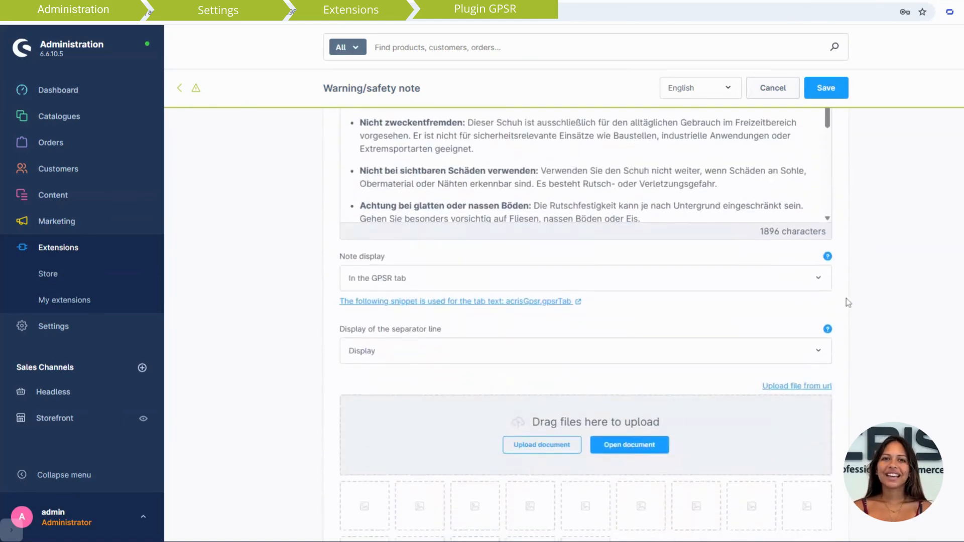
scroll(846, 298, down, 8)
scroll(846, 298, down, 2)
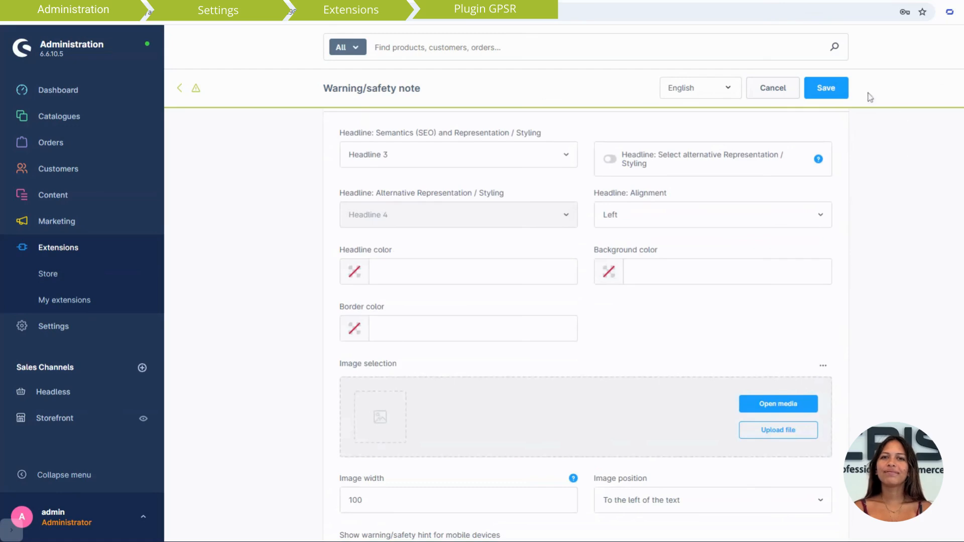
Save the warning/safety note and check the product safety information on the Shoe Setting storefront page
click(839, 89)
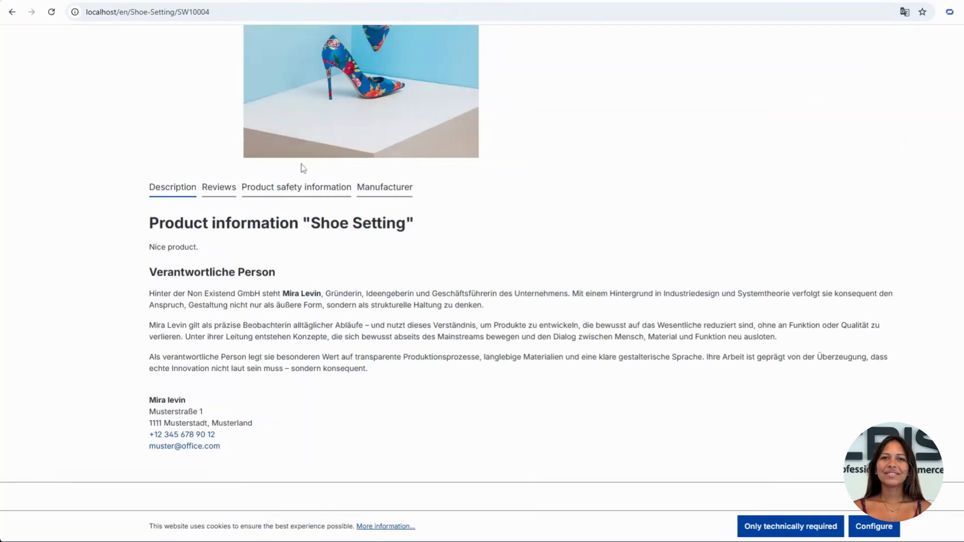
click(299, 194)
scroll(132, 246, down, 3)
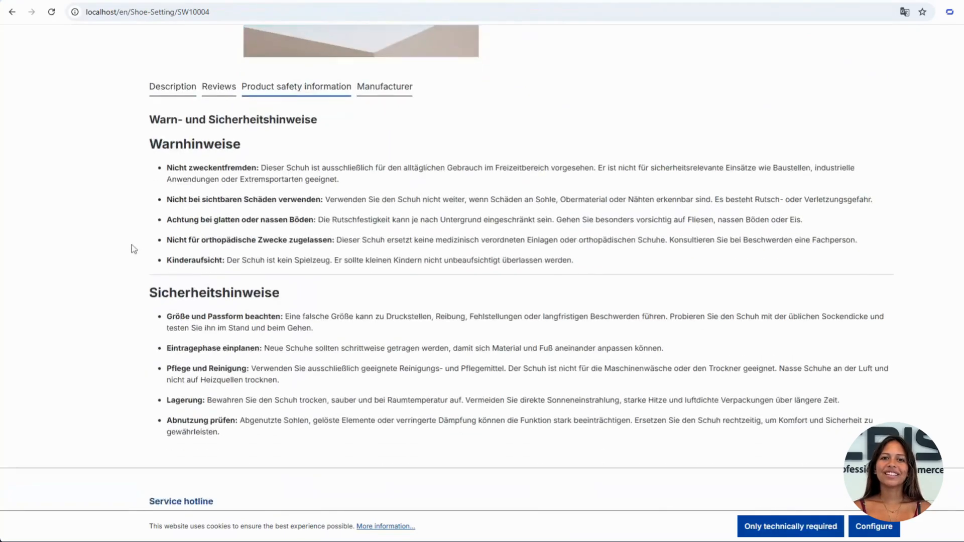
scroll(138, 236, up, 2)
scroll(138, 236, up, 1)
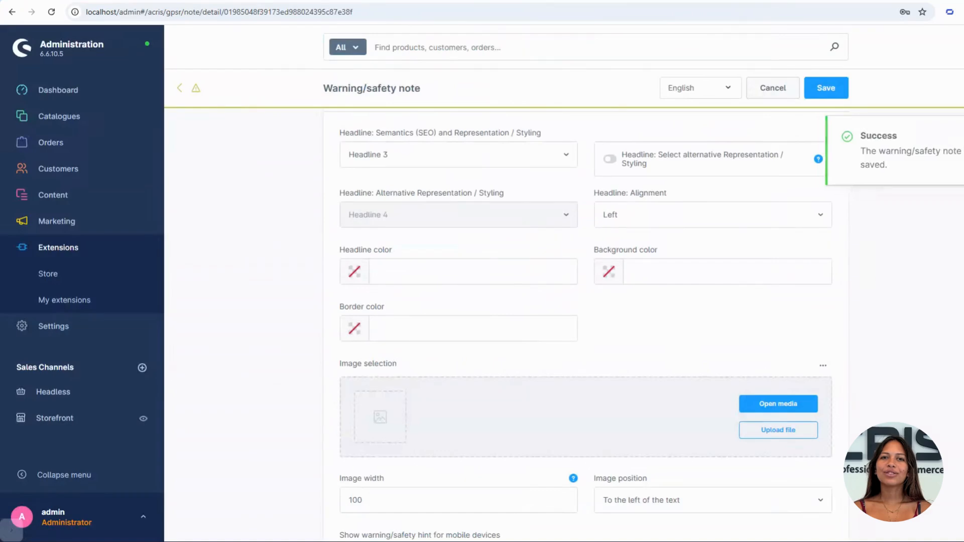
Leave the warning/safety notes and open Shoe Product from the product catalogue
click(181, 89)
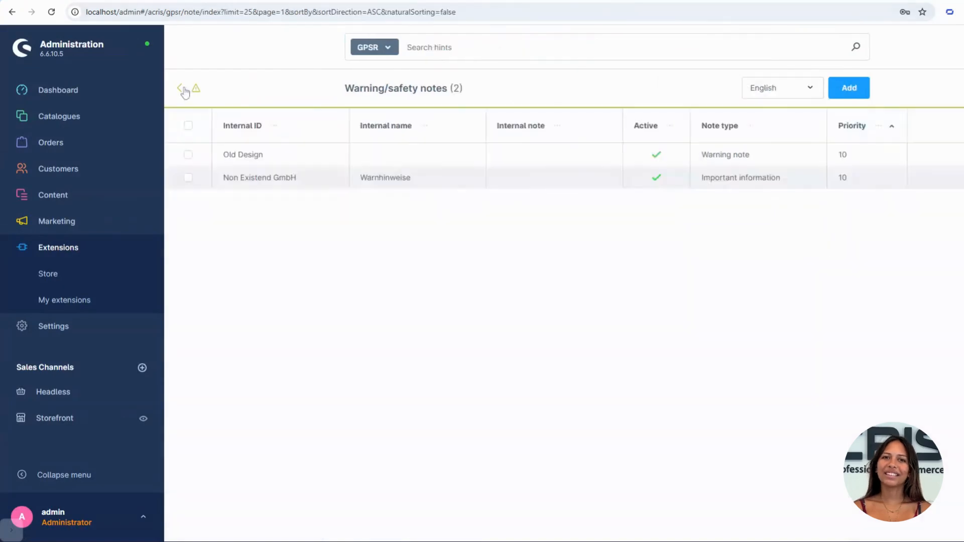
click(181, 89)
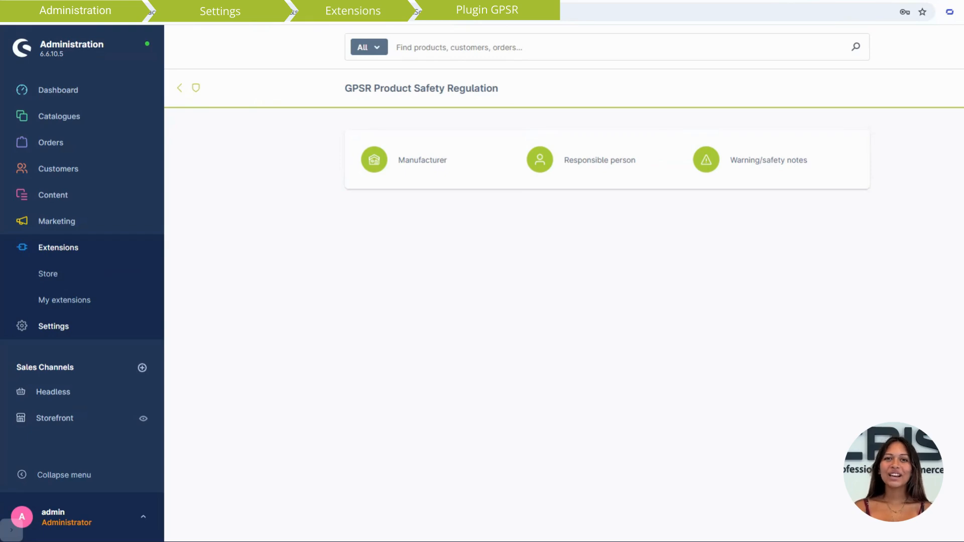
mouse_move(130, 121)
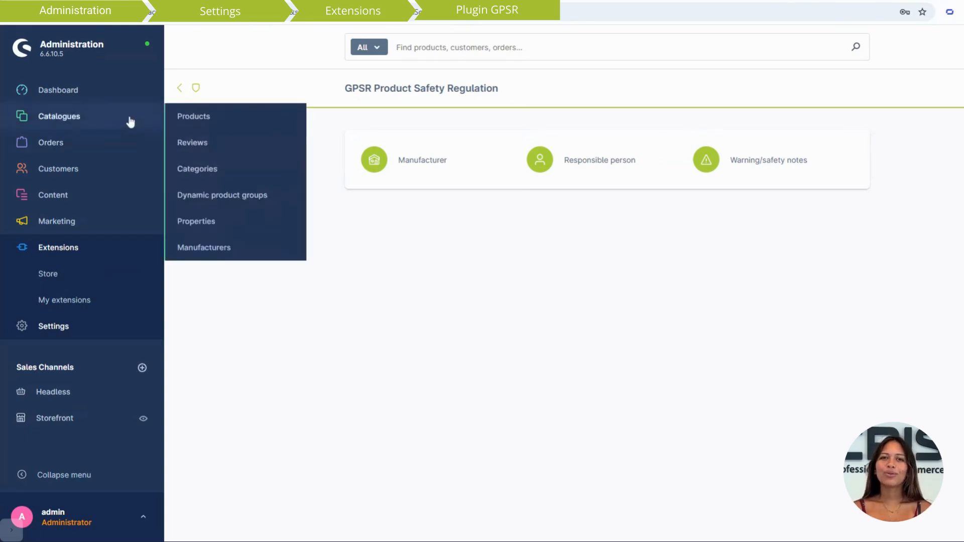
click(203, 125)
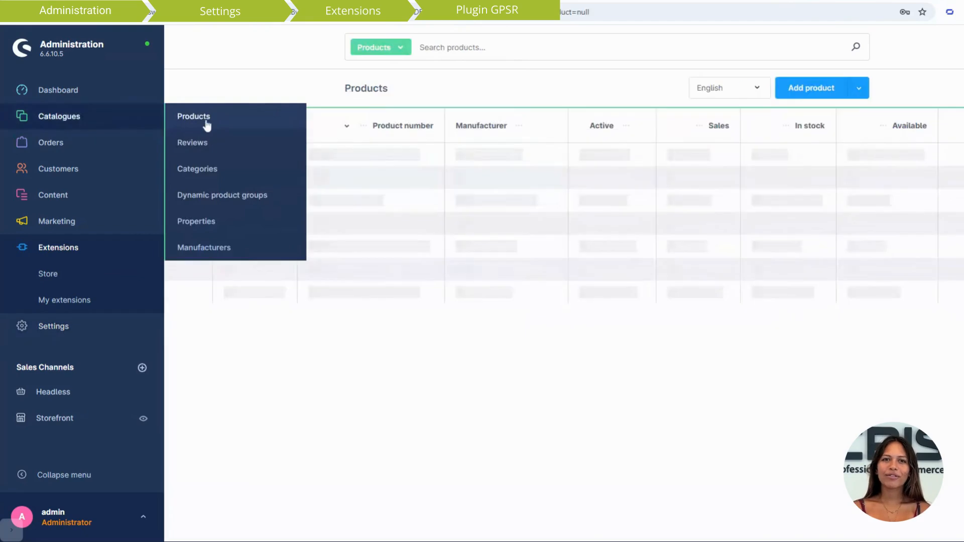
click(277, 297)
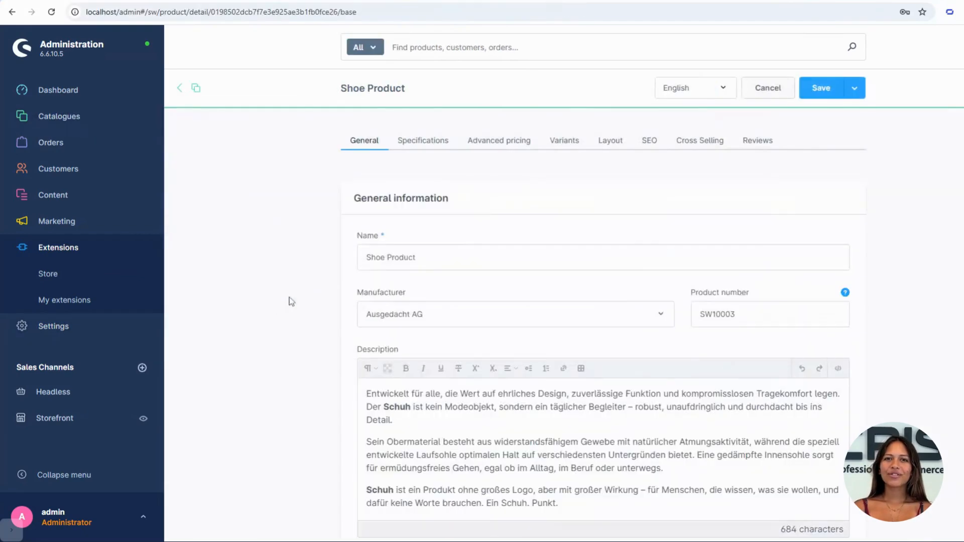
Expand the product's GPSR Product Safety Regulation section and review its identifier, manufacturer, responsible person and warning note fields
scroll(291, 346, down, 6)
click(401, 336)
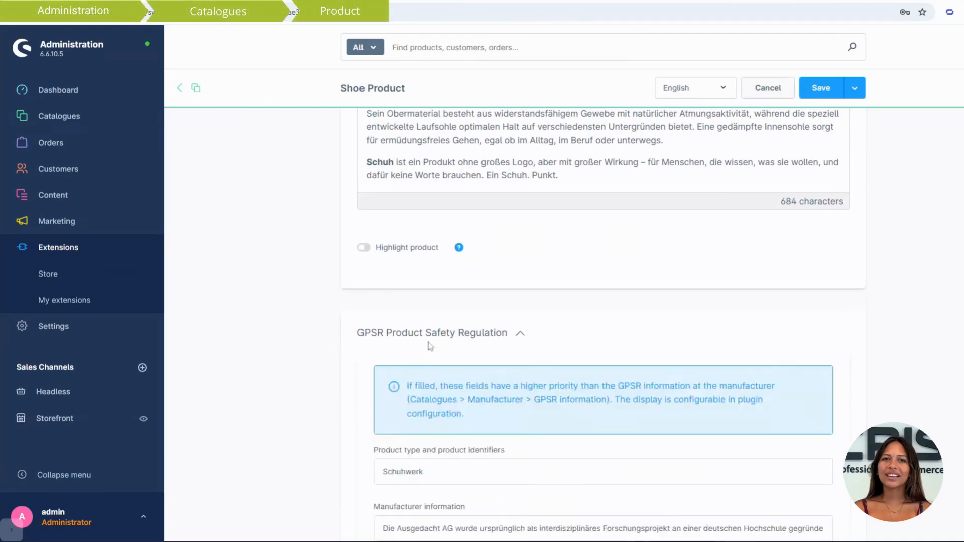
scroll(522, 369, down, 4)
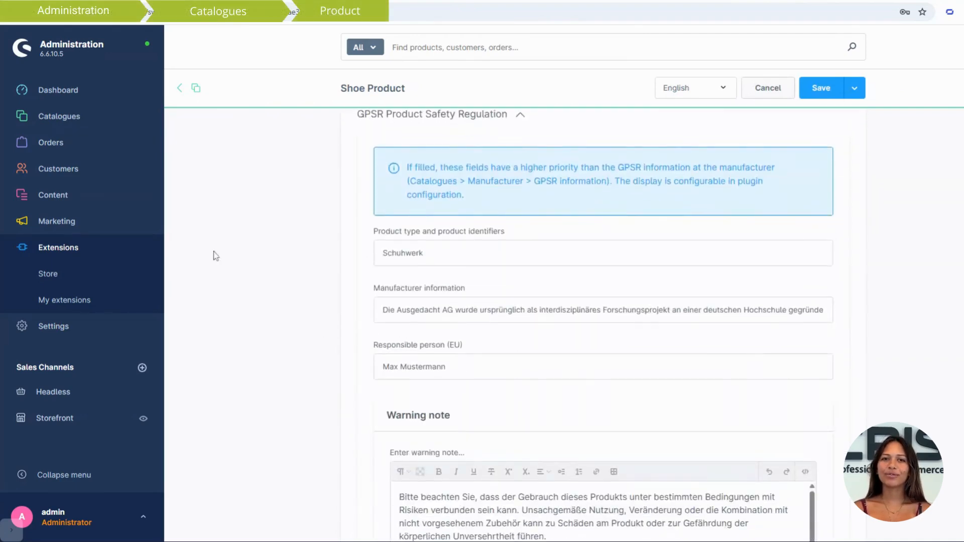
Open the Non Existend GmbH manufacturer in the catalogue and review its GPSR manufacturer details
mouse_move(142, 126)
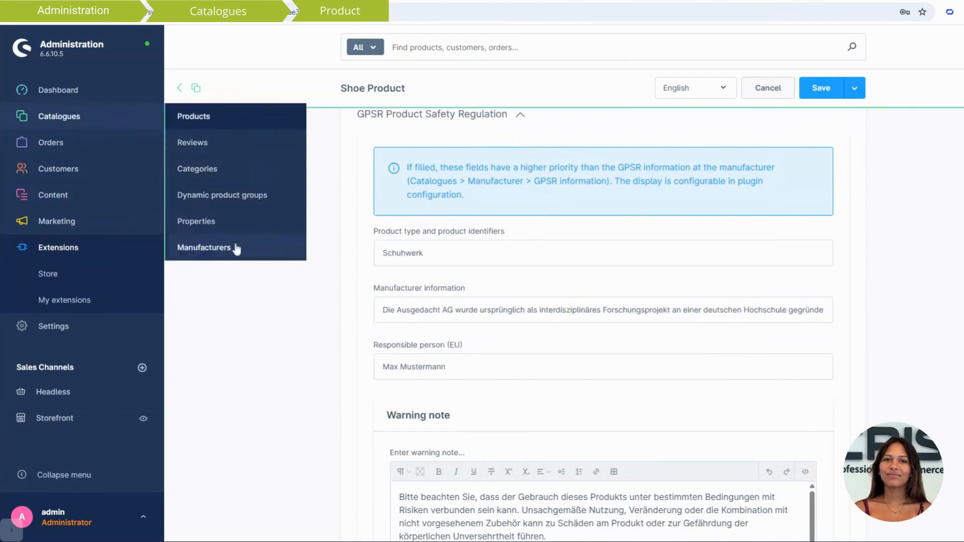
click(236, 247)
click(288, 202)
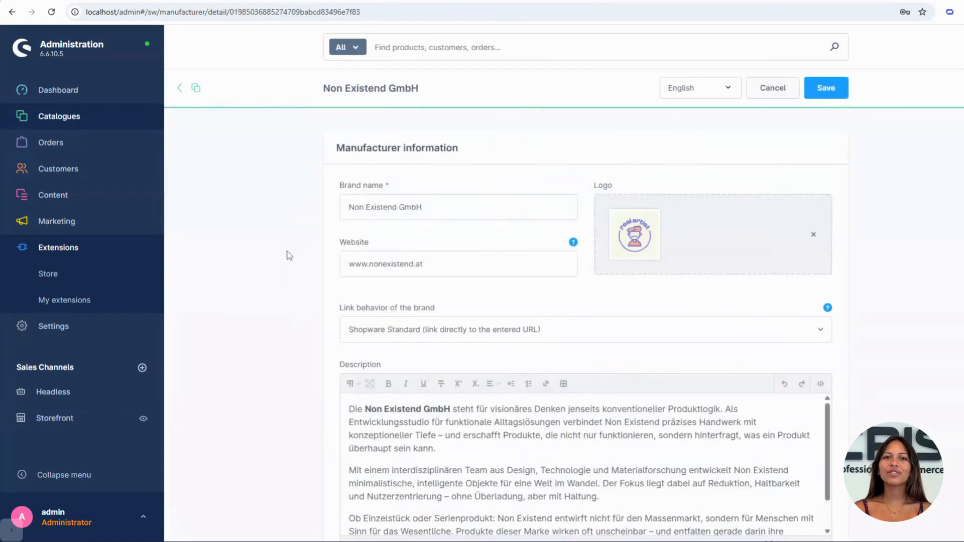
scroll(283, 299, down, 5)
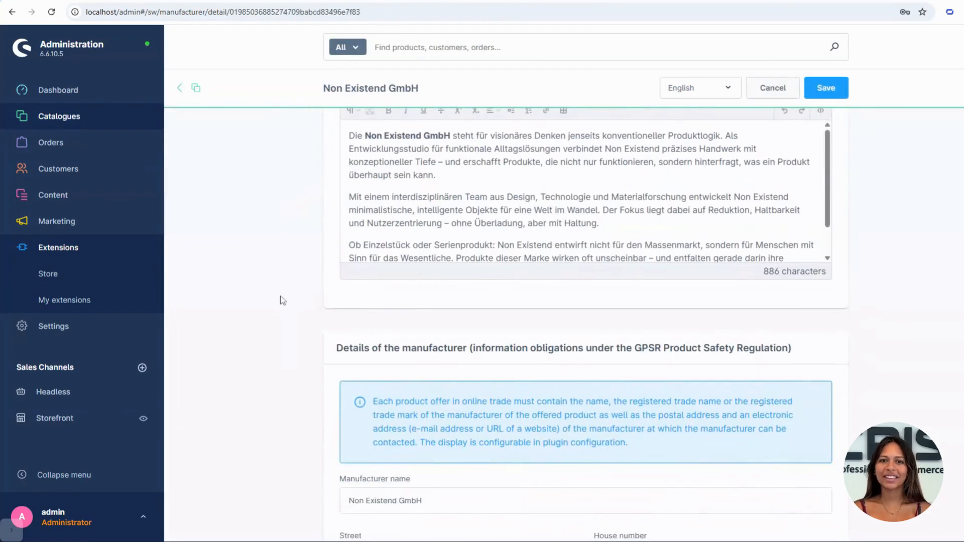
scroll(283, 300, down, 2)
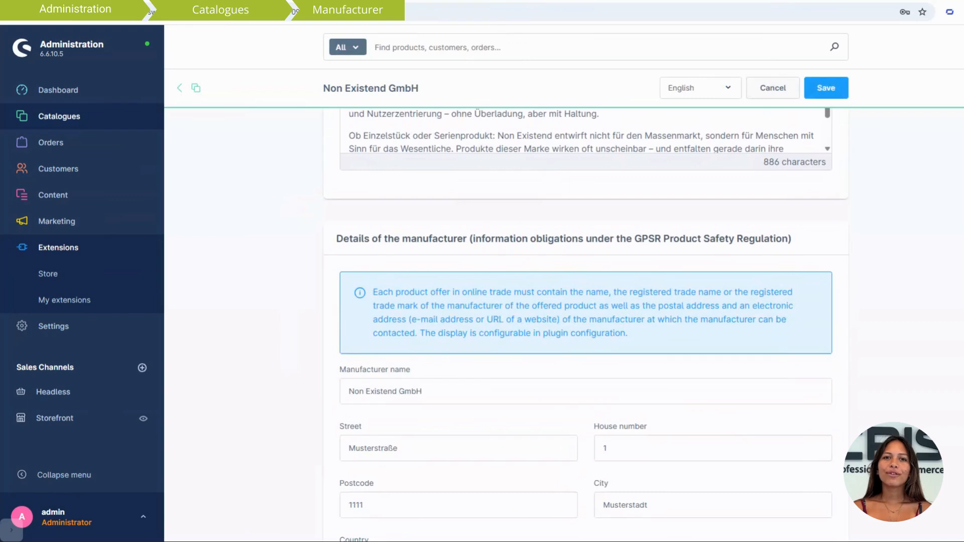
Open the GPSR Product Safety Regulation overview from the extension settings
click(83, 327)
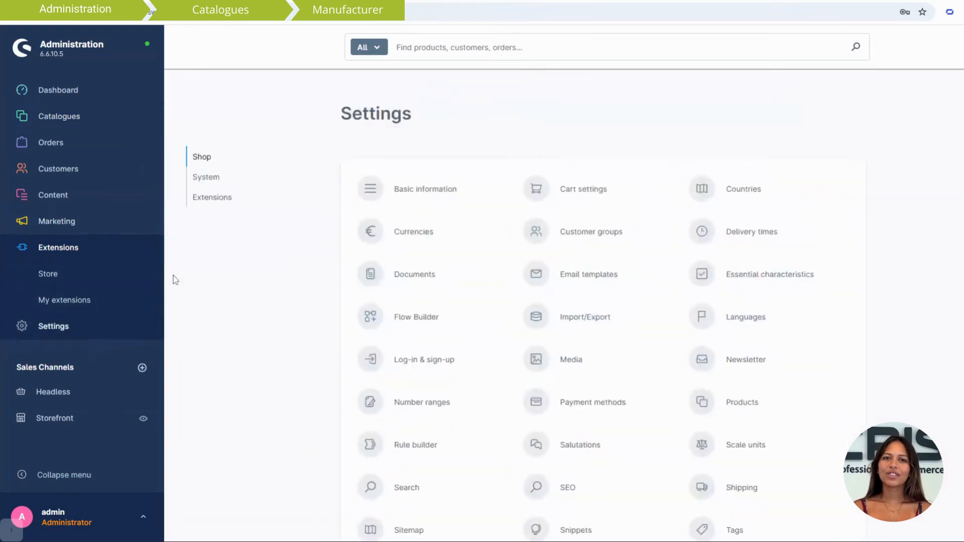
click(208, 206)
click(394, 195)
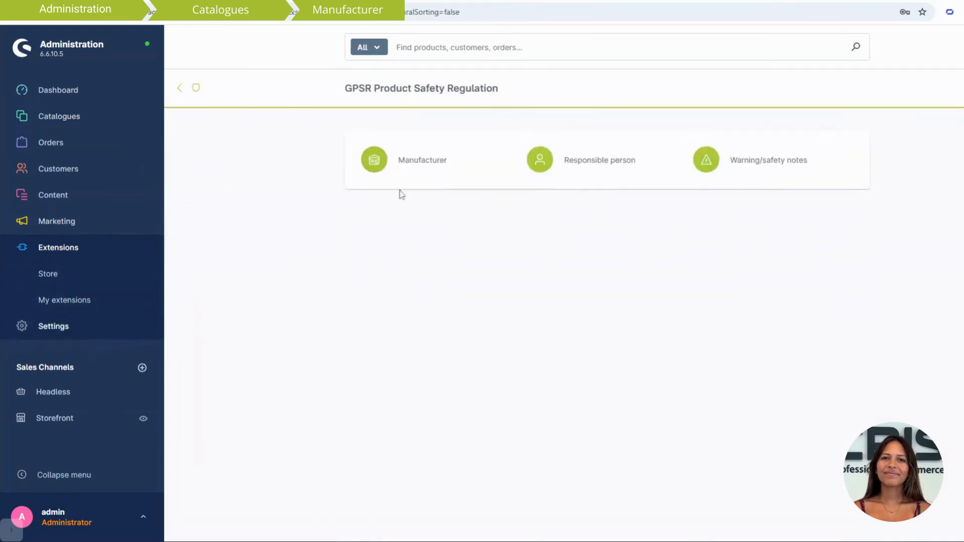